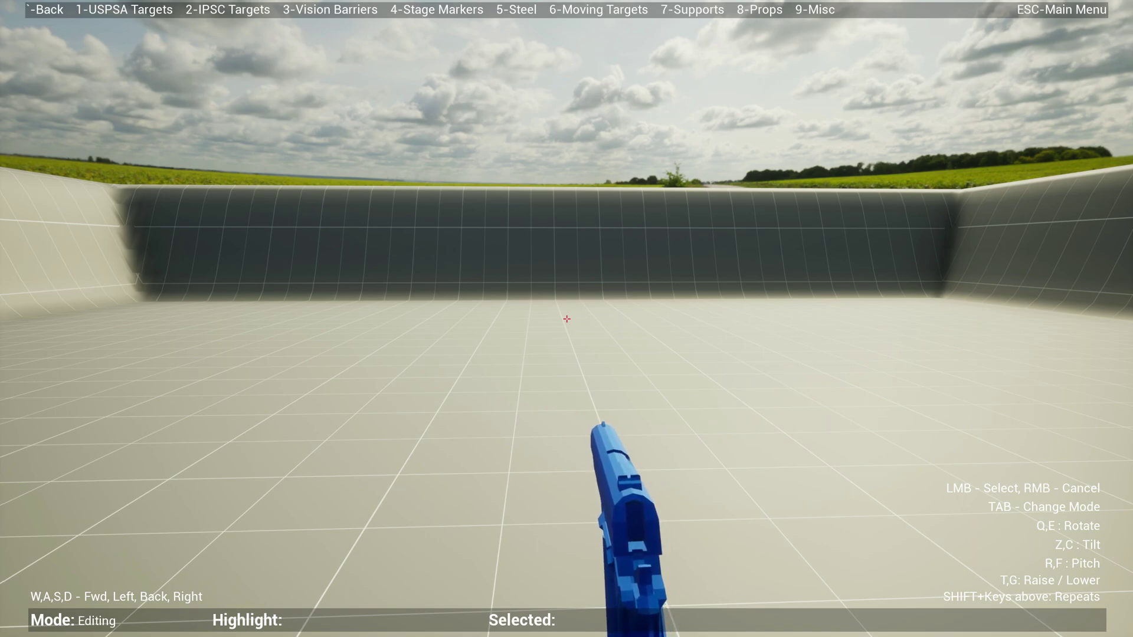
Add a uspsa-full-target from the USPSA targets and move it out onto the bay floor
{"action": "key", "text": "1"}
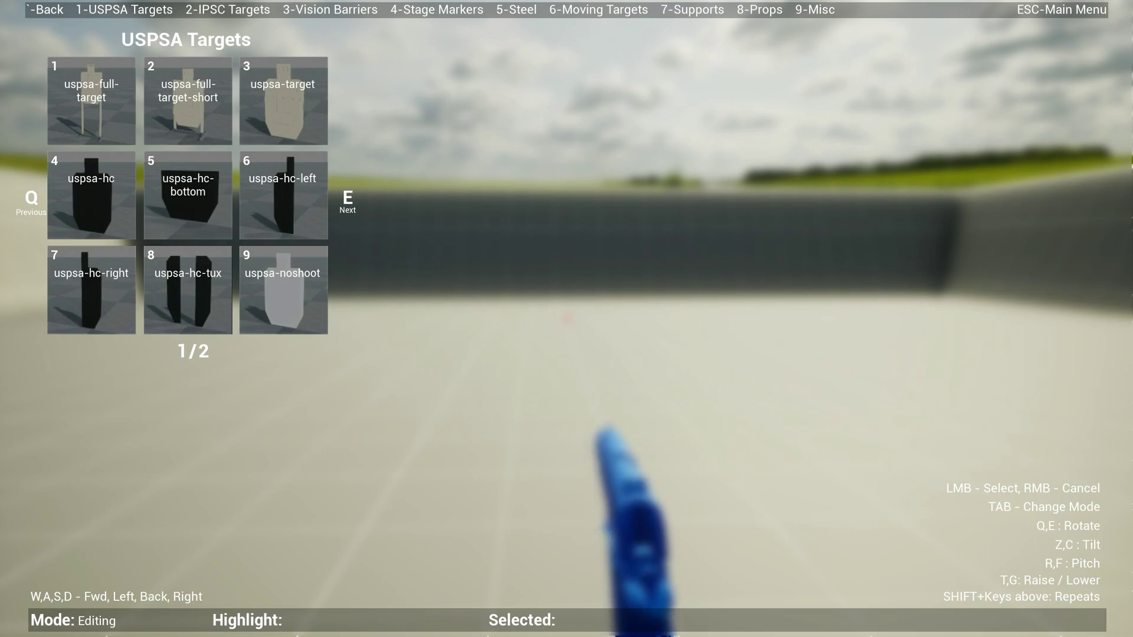
{"action": "key", "text": "1"}
{"action": "key", "text": "w"}
{"action": "key", "text": "s"}
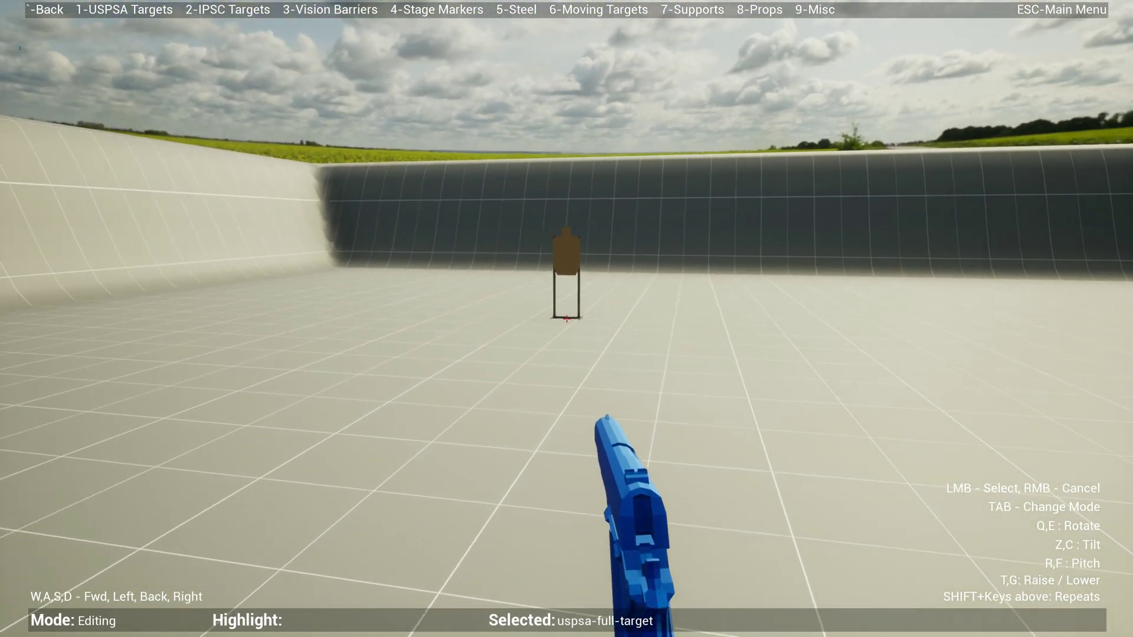
{"action": "key", "text": "w"}
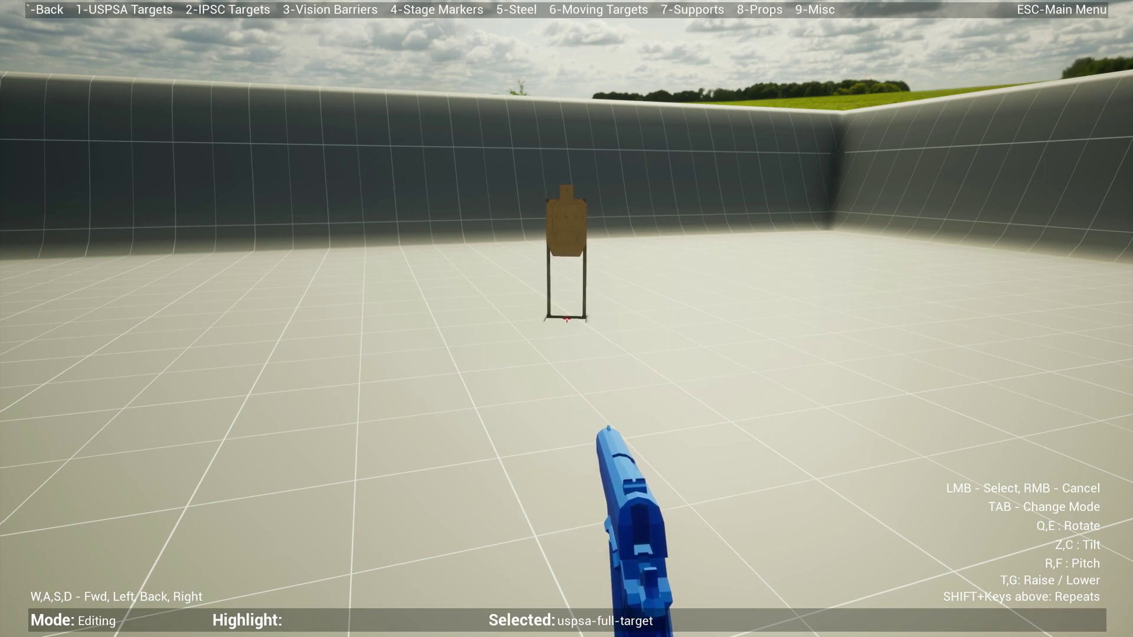
Tilt the selected full target to both sides and bring it back upright
{"action": "key", "text": "z"}
{"action": "key", "text": "z"}
{"action": "key", "text": "c"}
{"action": "key", "text": "c"}
{"action": "key", "text": "c"}
{"action": "key", "text": "z"}
{"action": "key", "text": "z"}
{"action": "key", "text": "c"}
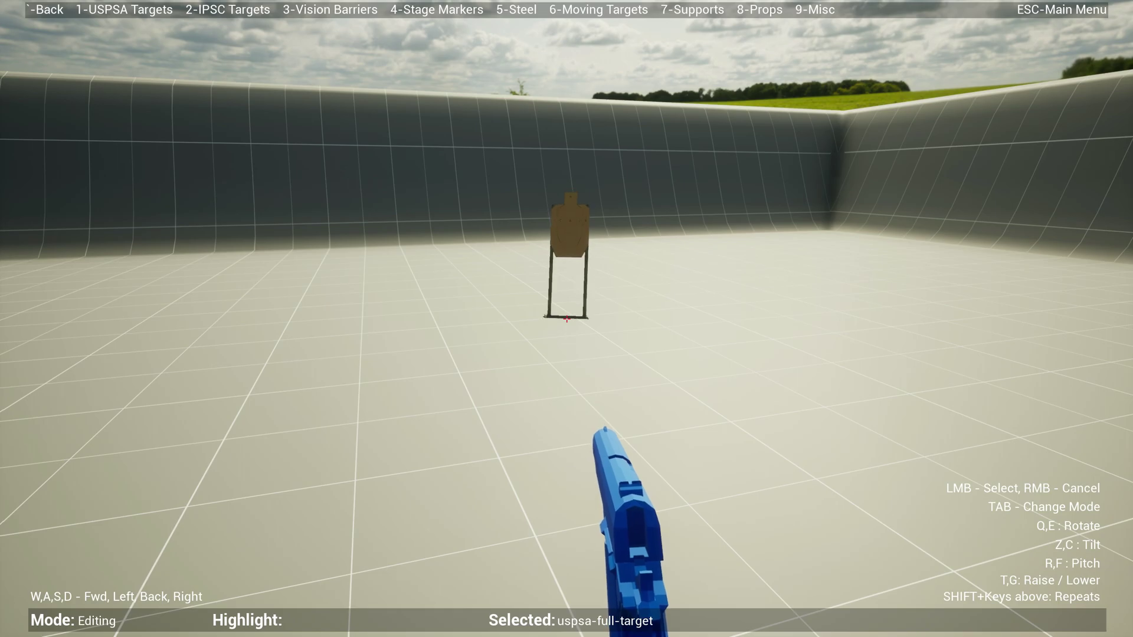
Place the full target on the bay floor, pick it up again and relocate it toward the far left corner
{"action": "key", "text": "w"}
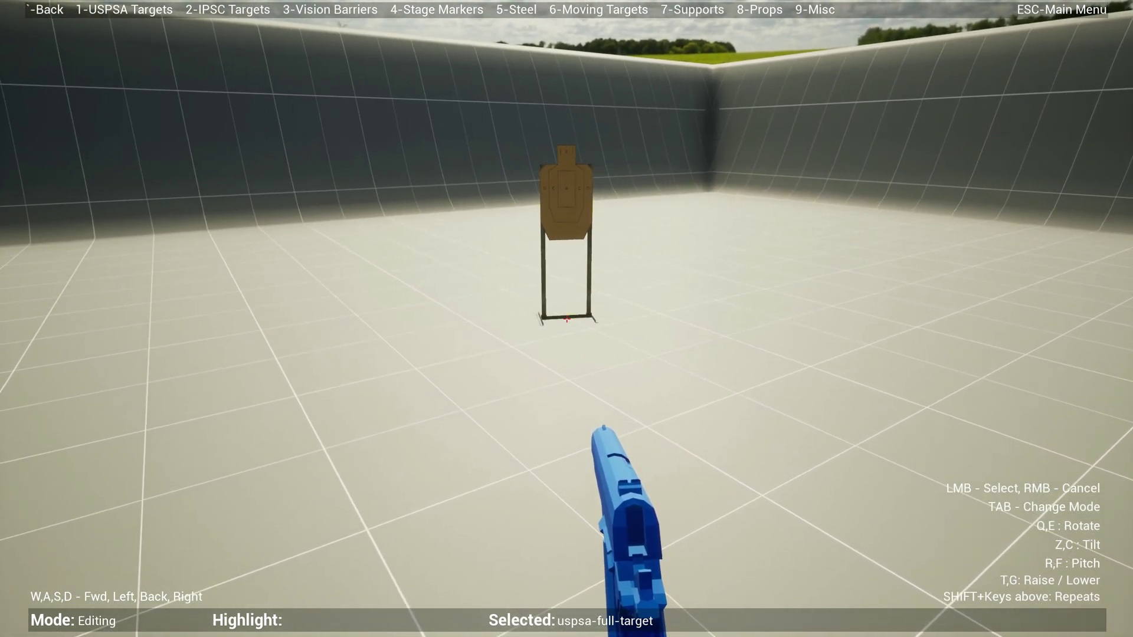
{"action": "left_click", "coordinate": [567, 319]}
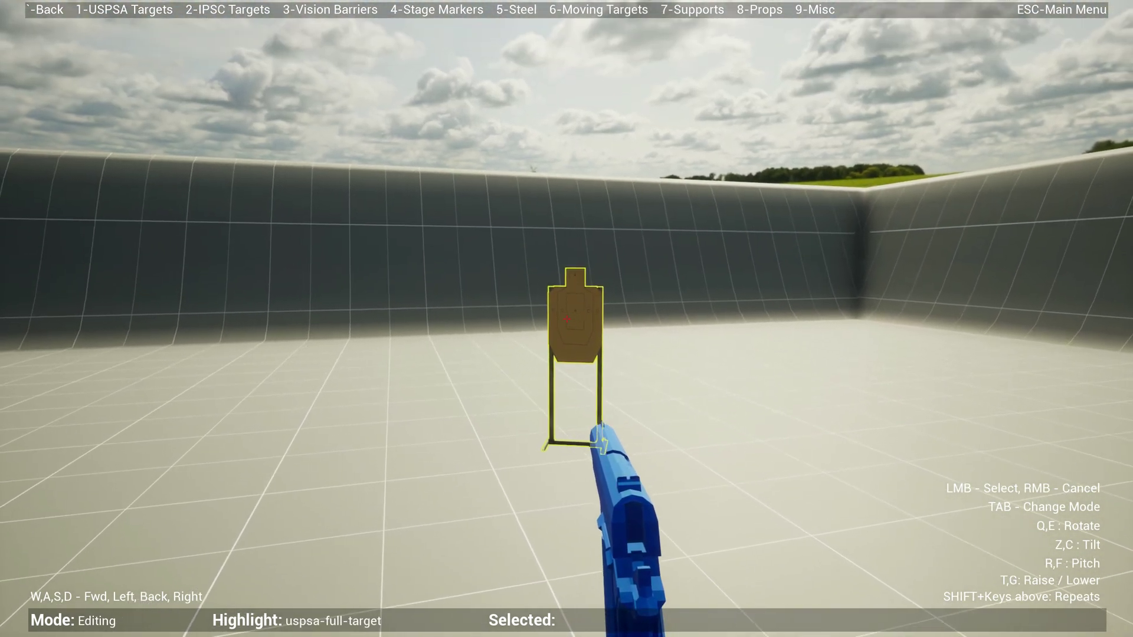
{"action": "left_click", "coordinate": [567, 319]}
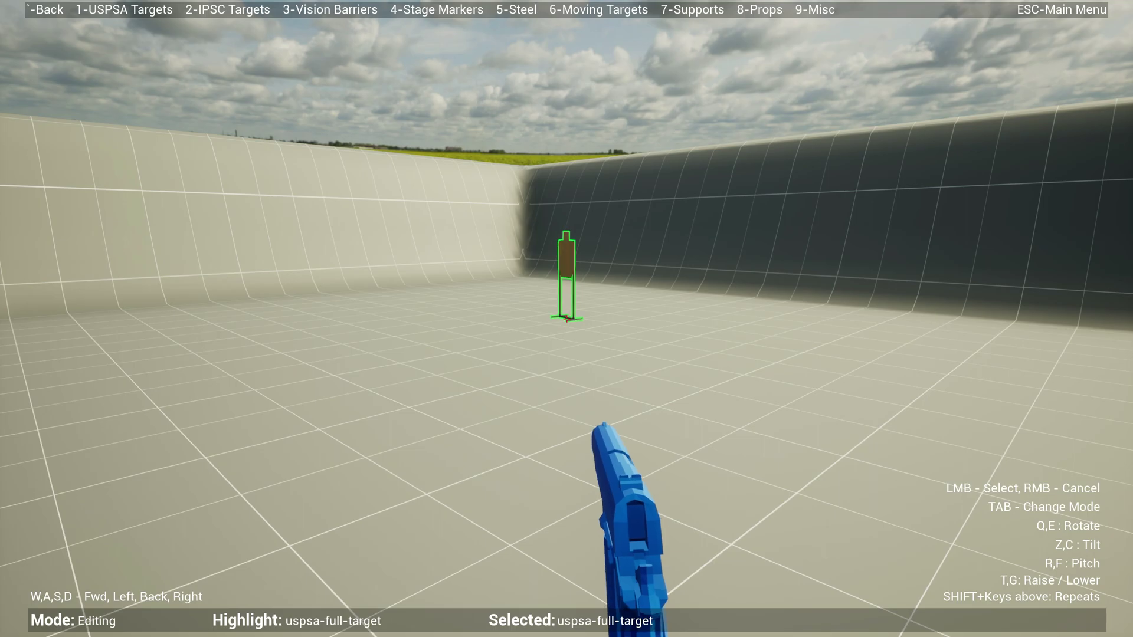
{"action": "left_click", "coordinate": [567, 320]}
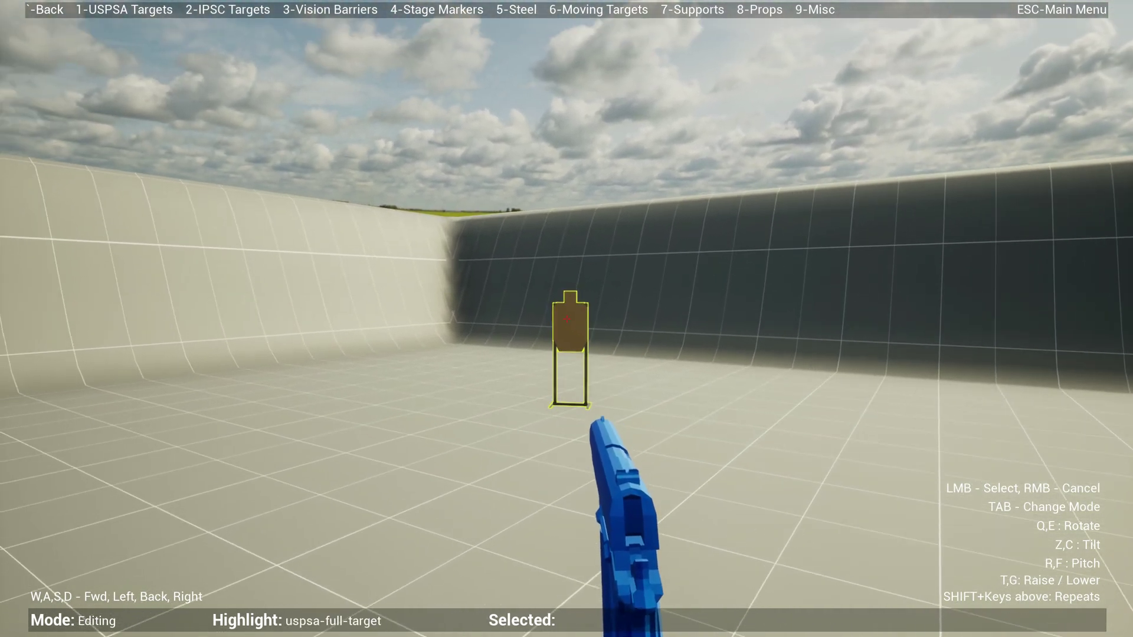
{"action": "key", "text": "2"}
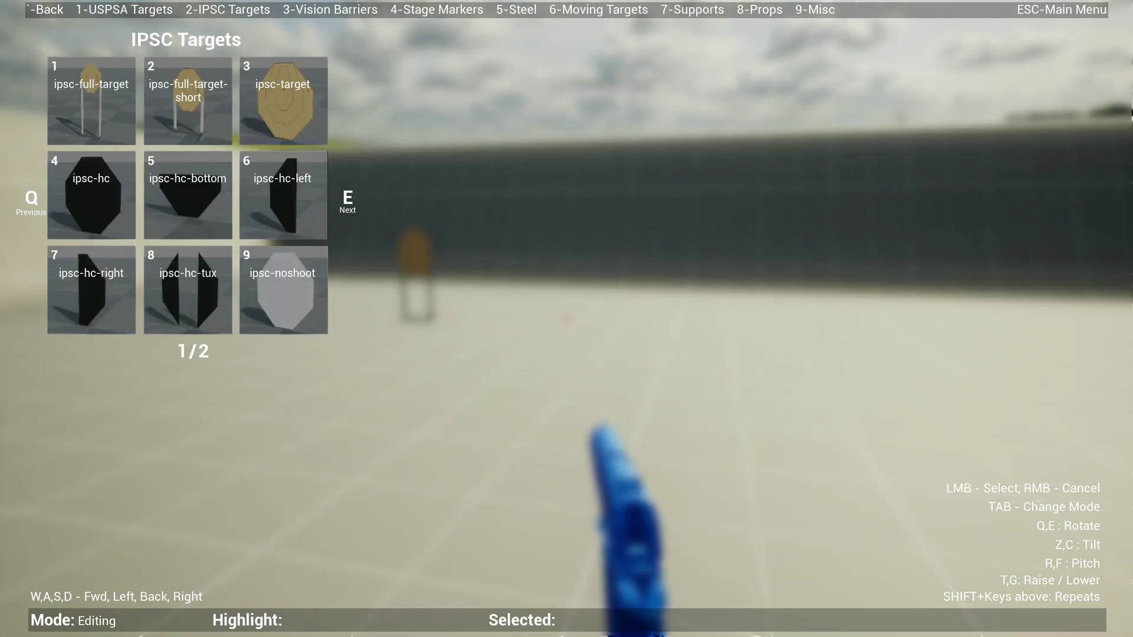
{"action": "key", "text": "grave"}
Place a wall-med-white vision barrier on the floor just right of the full target
{"action": "key", "text": "3"}
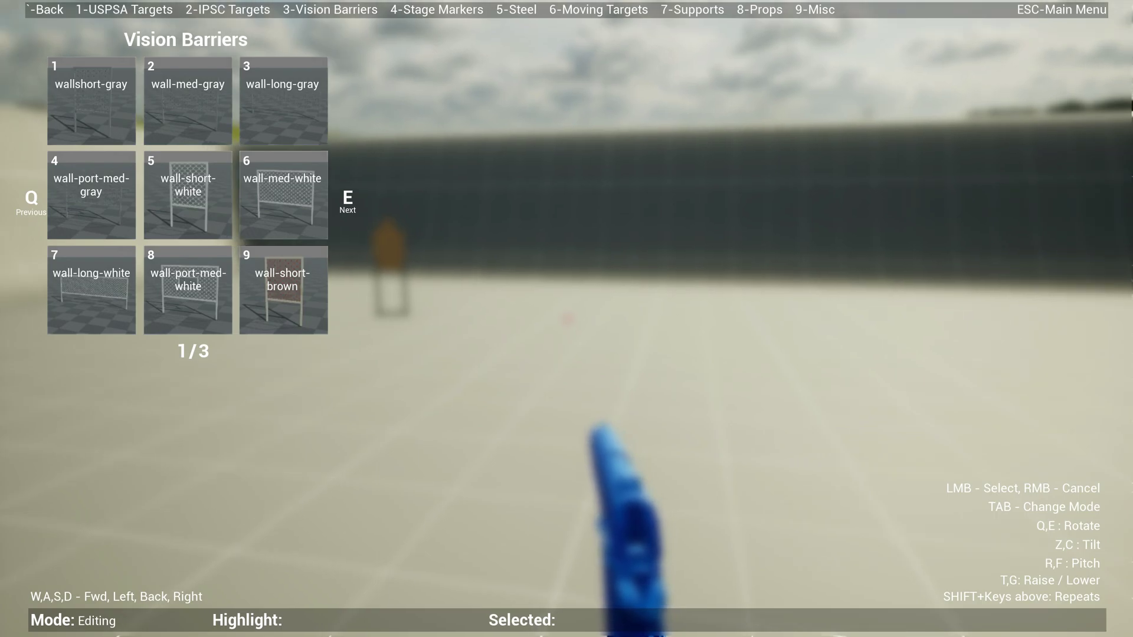
{"action": "key", "text": "6"}
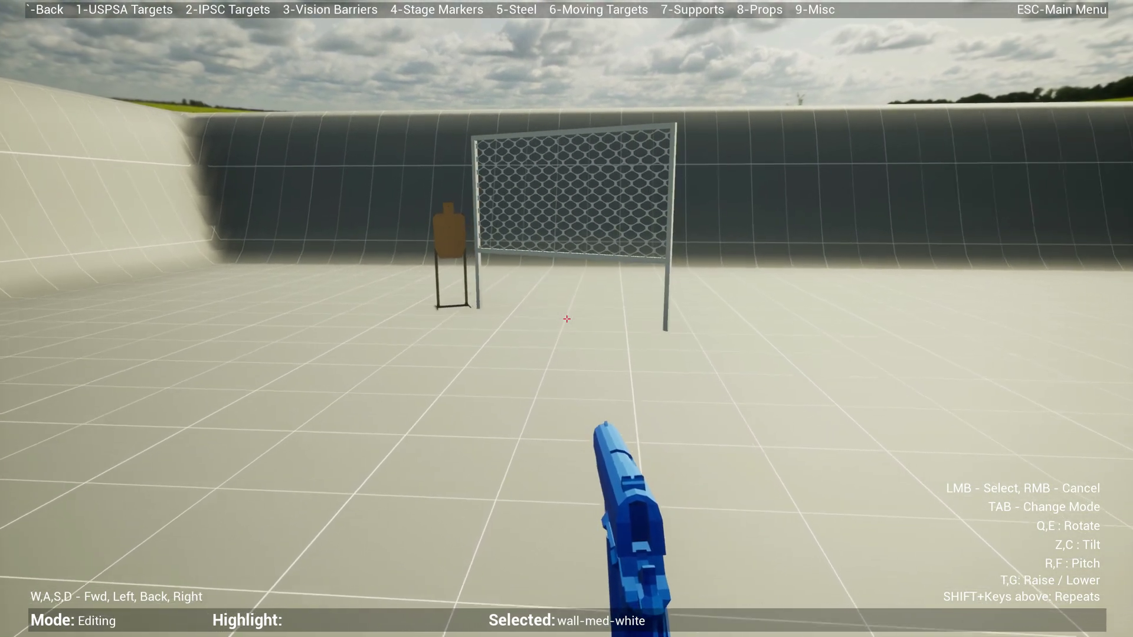
{"action": "left_click", "coordinate": [567, 318]}
{"action": "key", "text": "s"}
{"action": "key", "text": "d"}
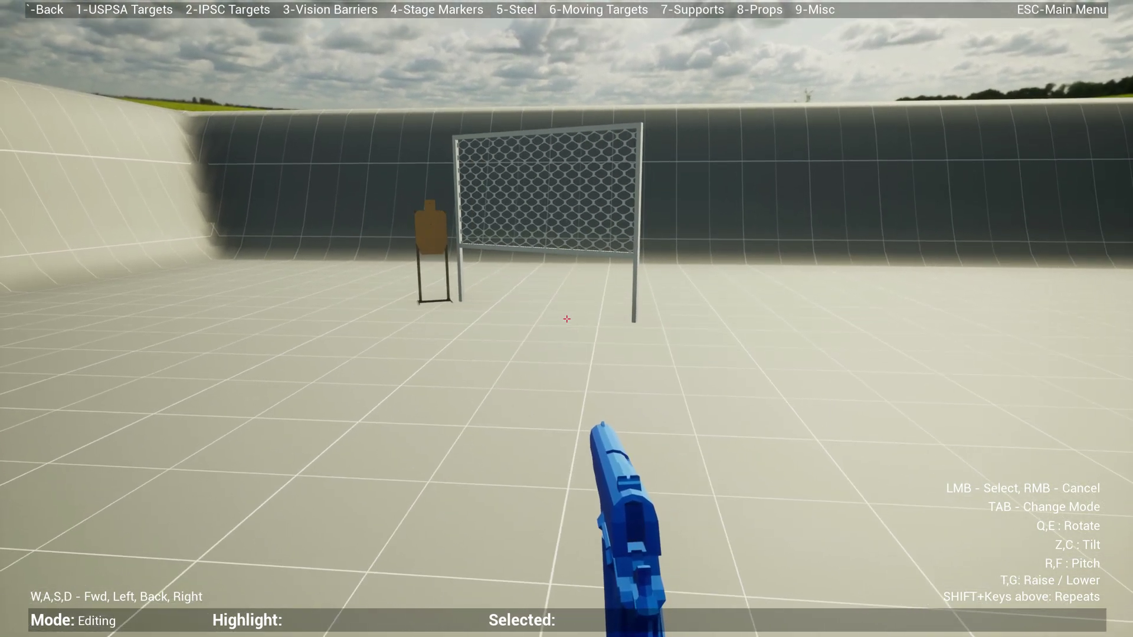
{"action": "key", "text": "4"}
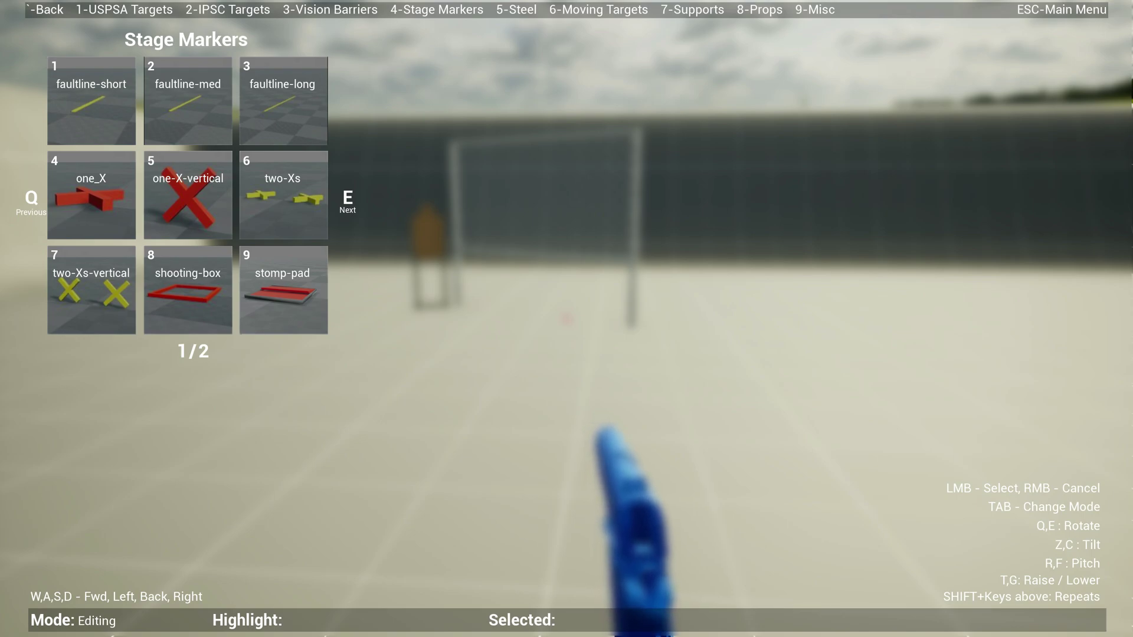
{"action": "key", "text": "e"}
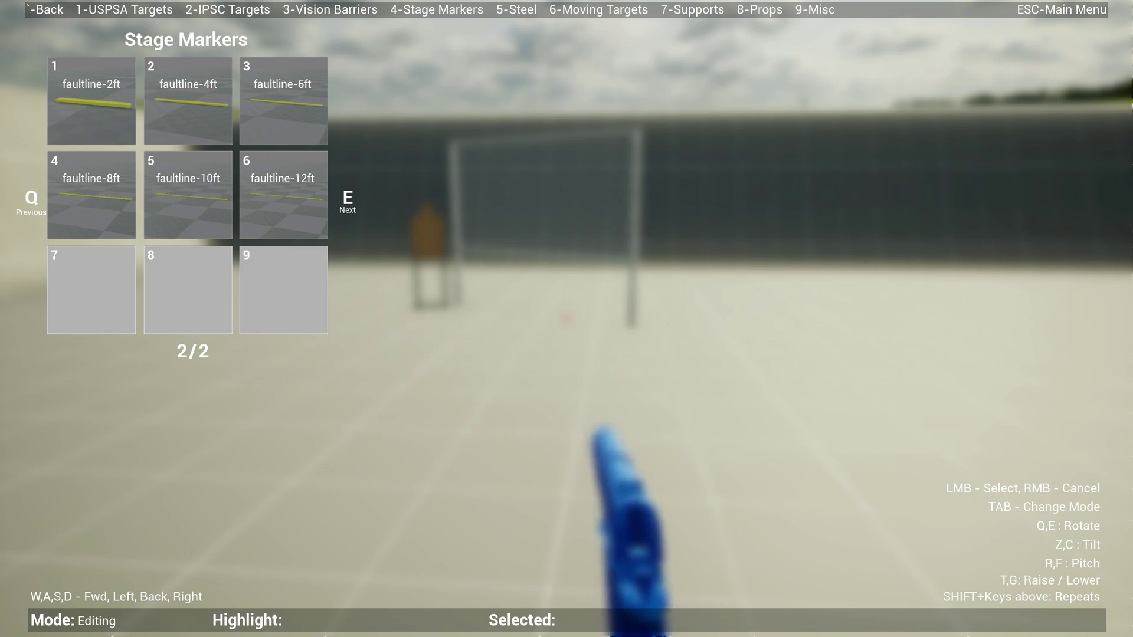
{"action": "key", "text": "grave"}
Place a uspsa-popper to the right of the mesh wall and a plate-rack to the right of the popper
{"action": "key", "text": "5"}
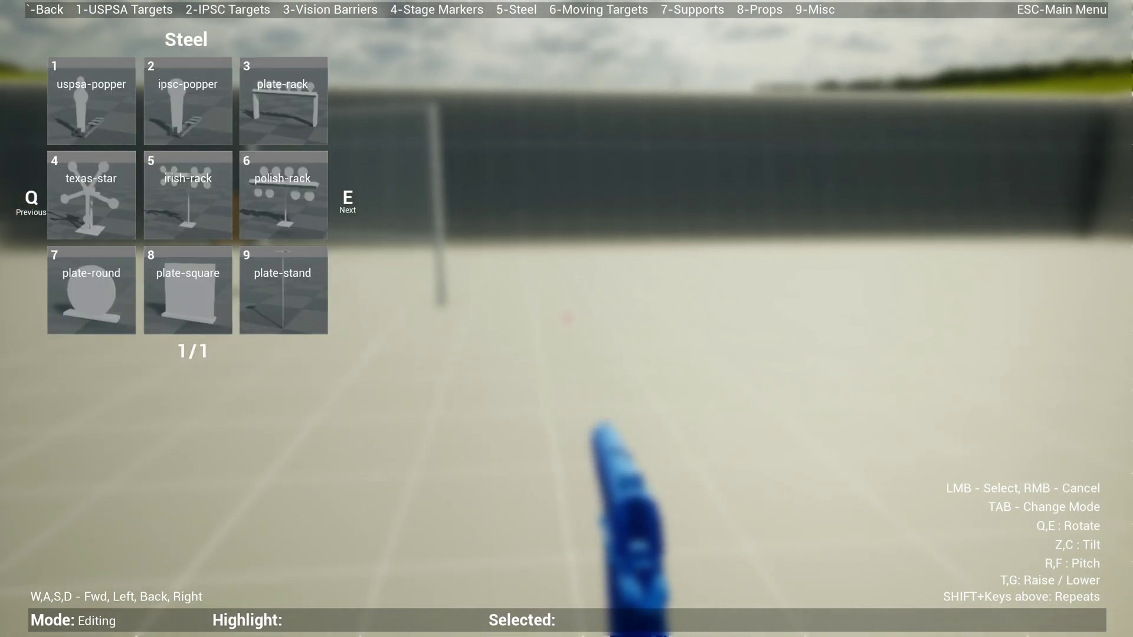
{"action": "key", "text": "1"}
{"action": "left_click", "coordinate": [566, 319]}
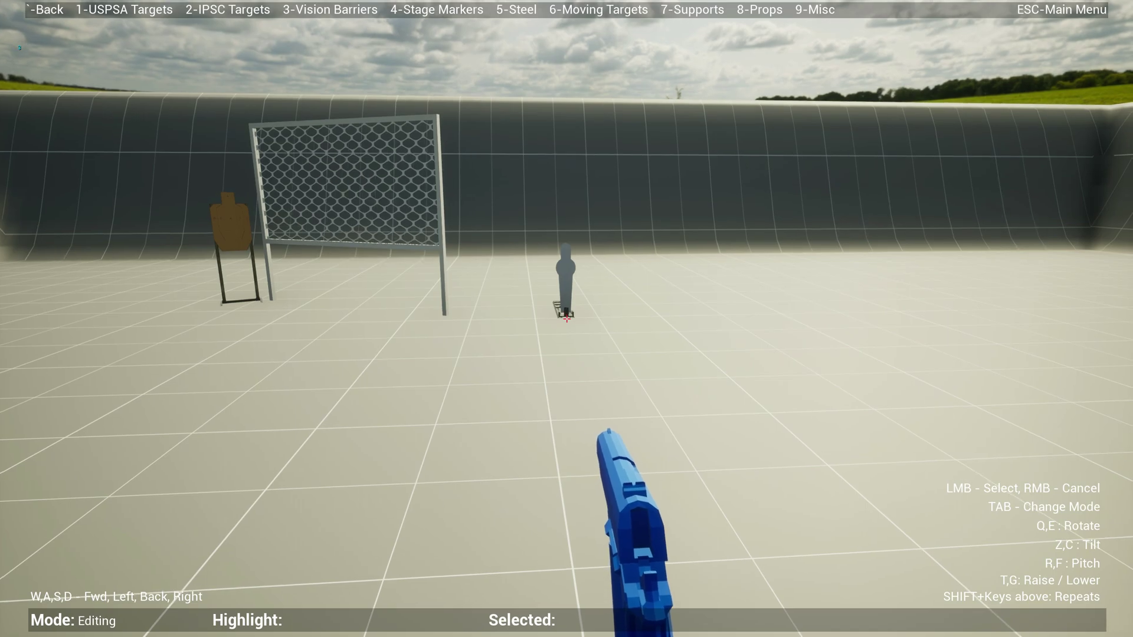
{"action": "key", "text": "5"}
{"action": "key", "text": "3"}
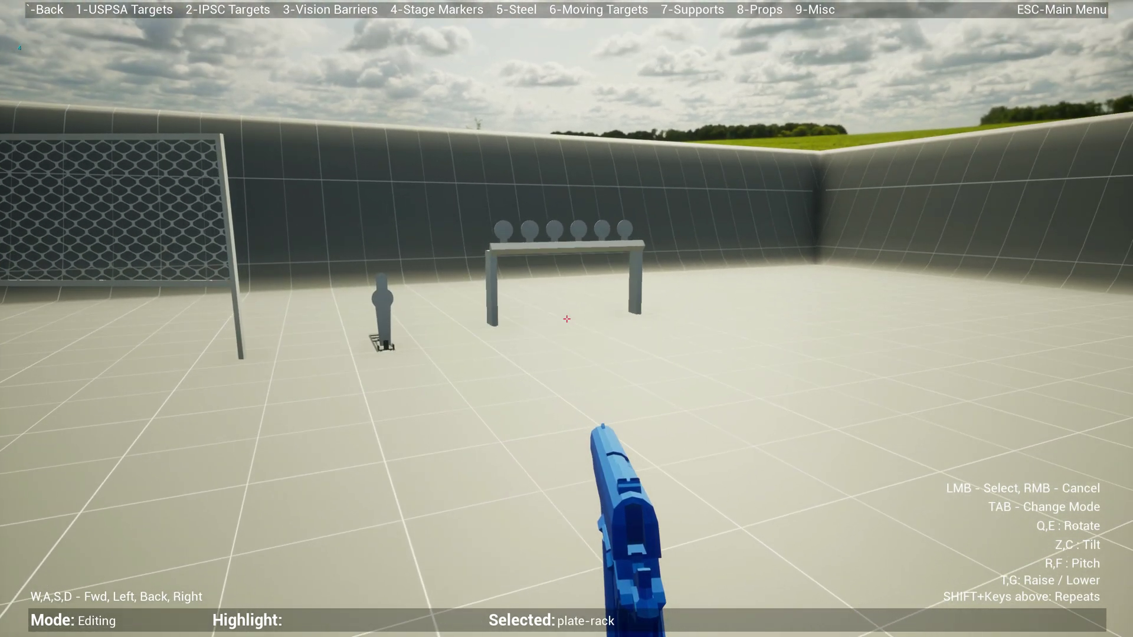
{"action": "left_click", "coordinate": [567, 319]}
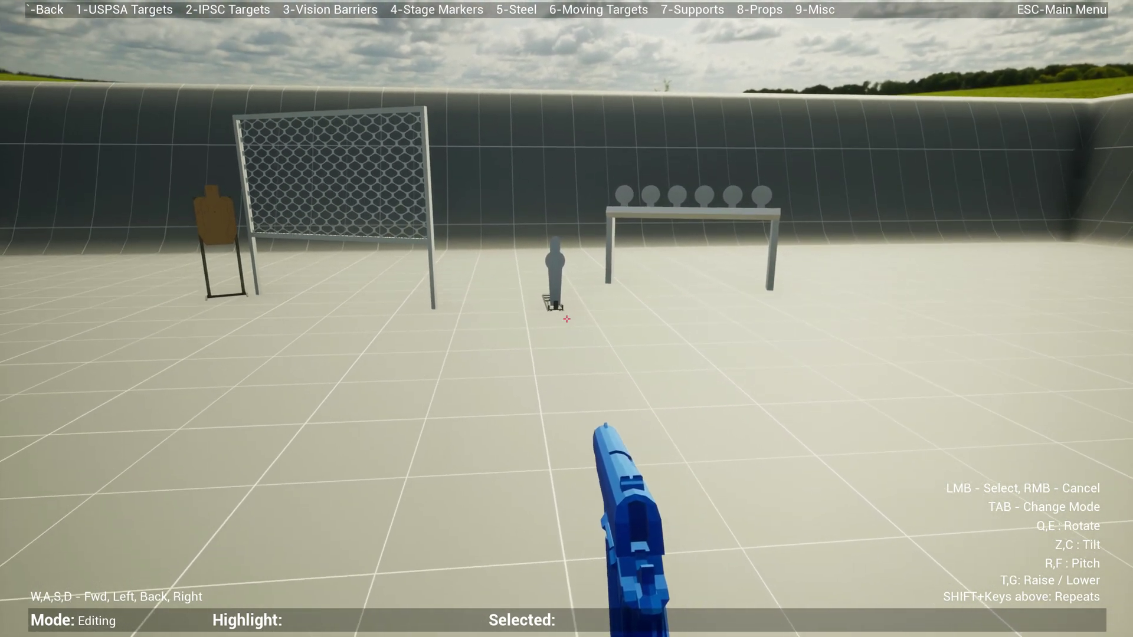
Add a texas-star to the right of the plate rack, adjusting its rotation before placing it
{"action": "key", "text": "5"}
{"action": "key", "text": "4"}
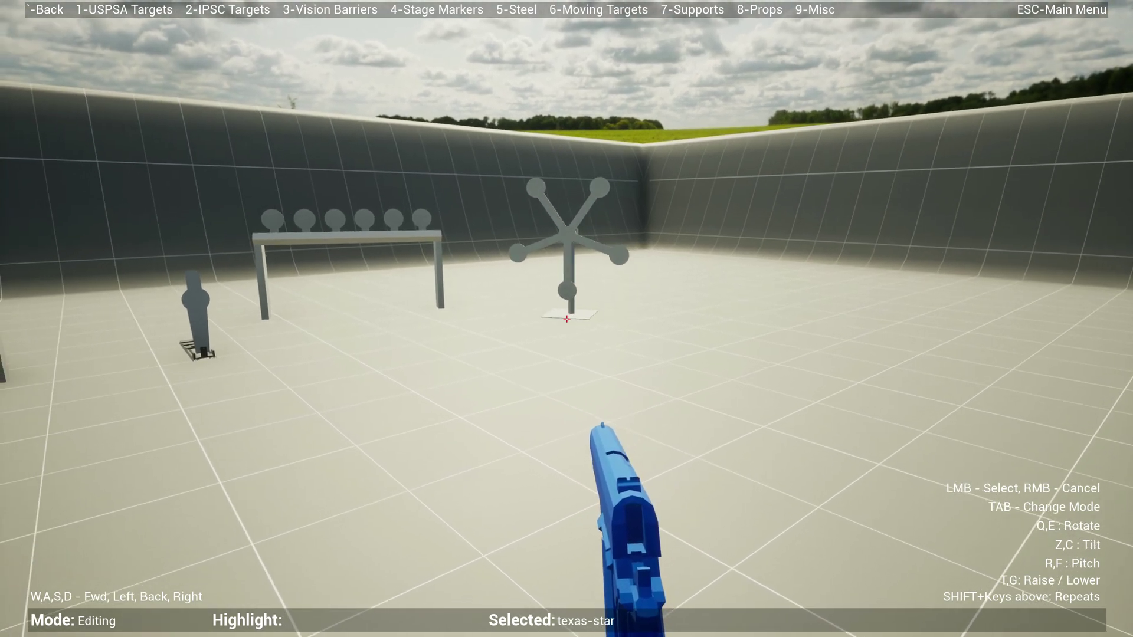
{"action": "key", "text": "shift+e"}
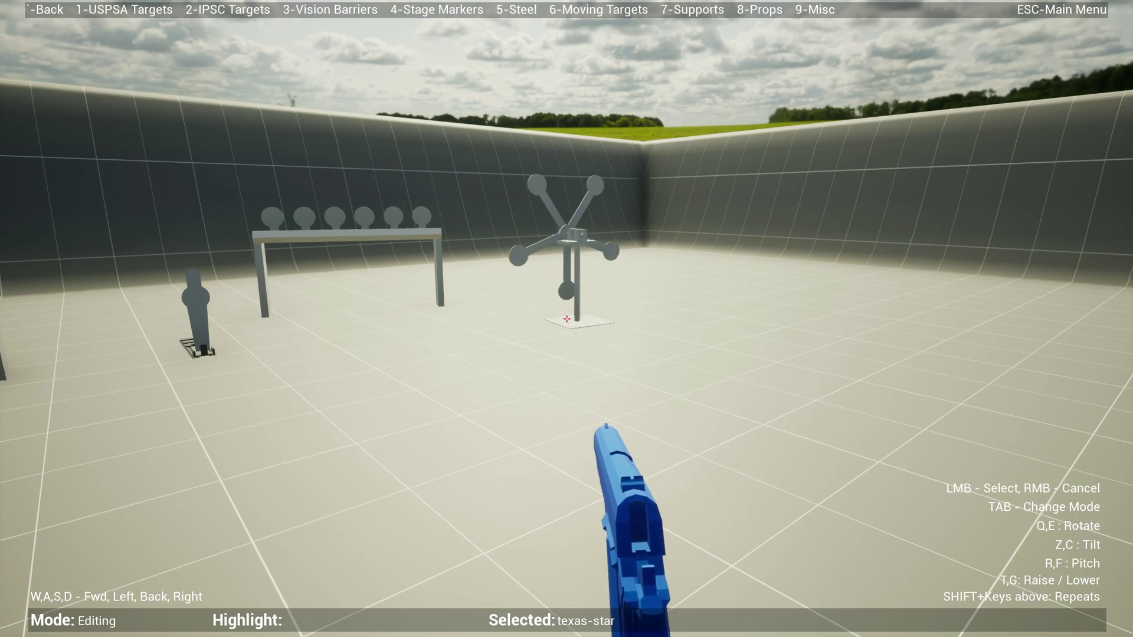
{"action": "left_click", "coordinate": [567, 319]}
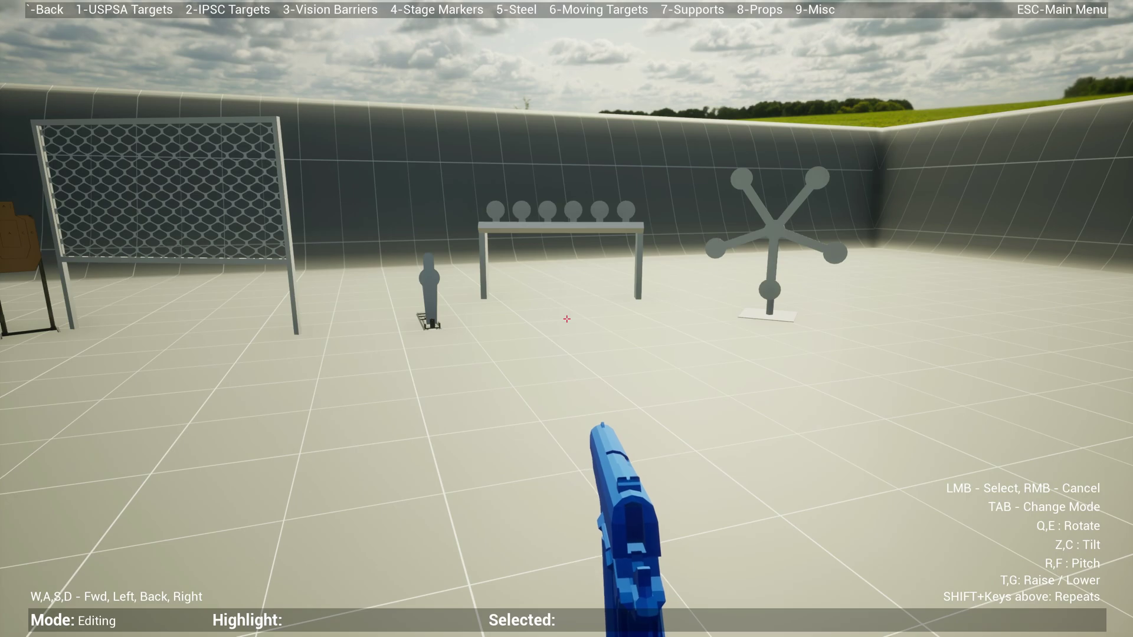
{"action": "key", "text": "7"}
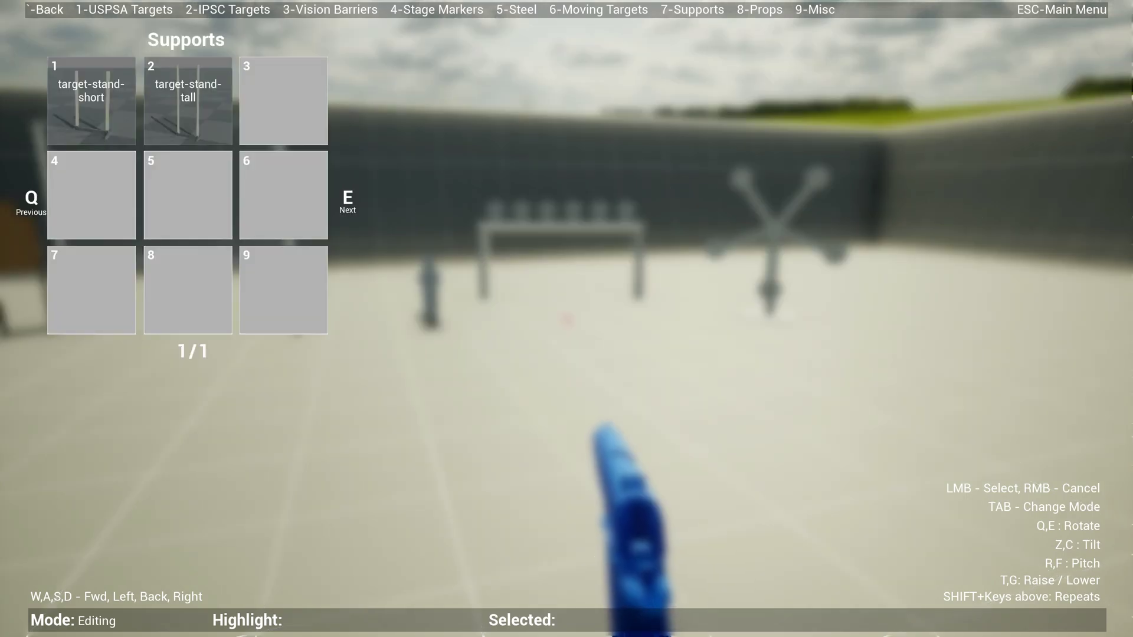
{"action": "key", "text": "grave"}
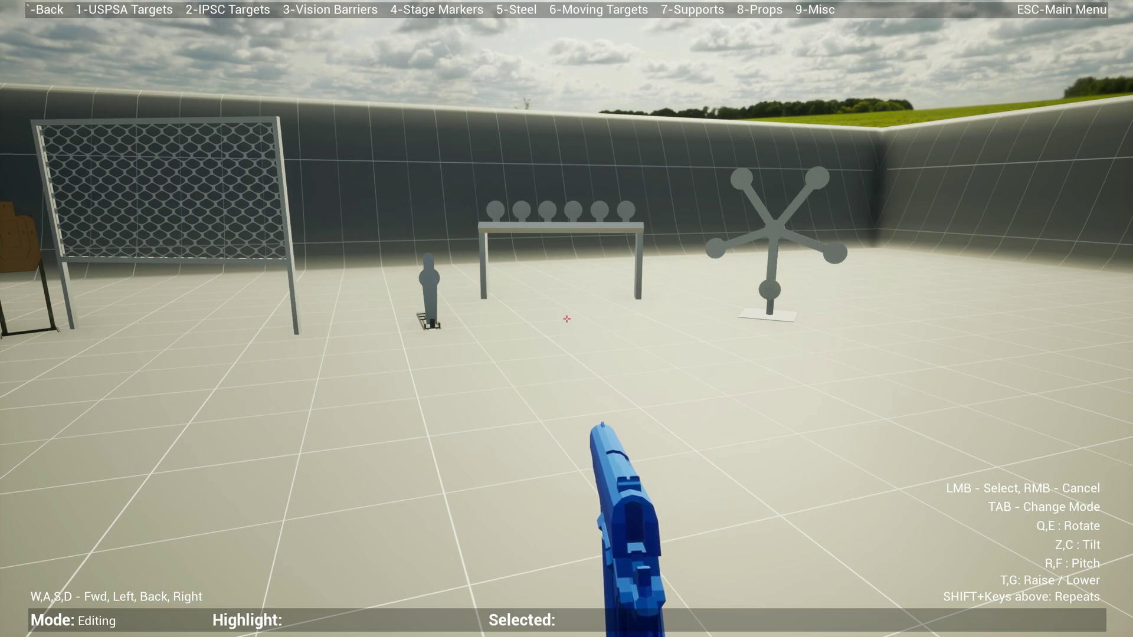
{"action": "key", "text": "8"}
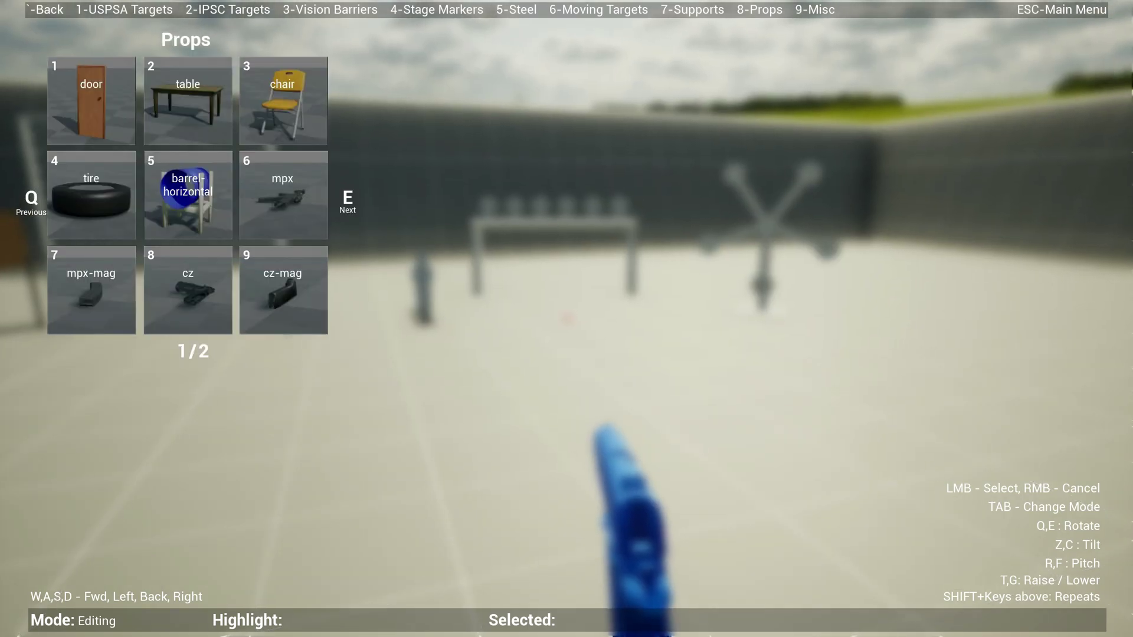
{"action": "key", "text": "e"}
{"action": "key", "text": "q"}
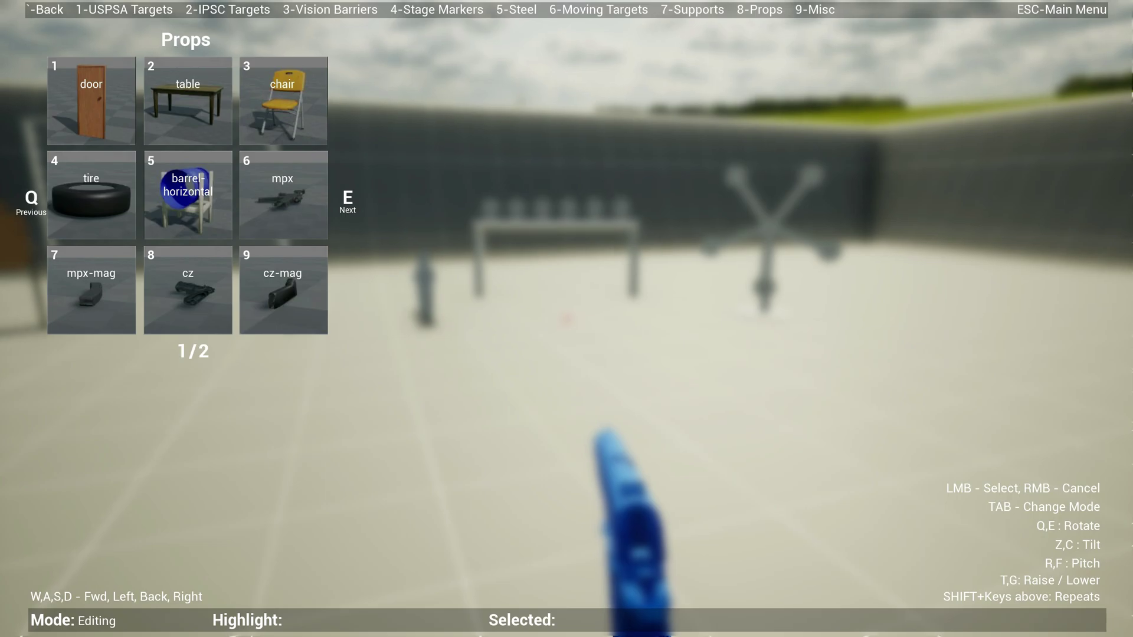
{"action": "key", "text": "1"}
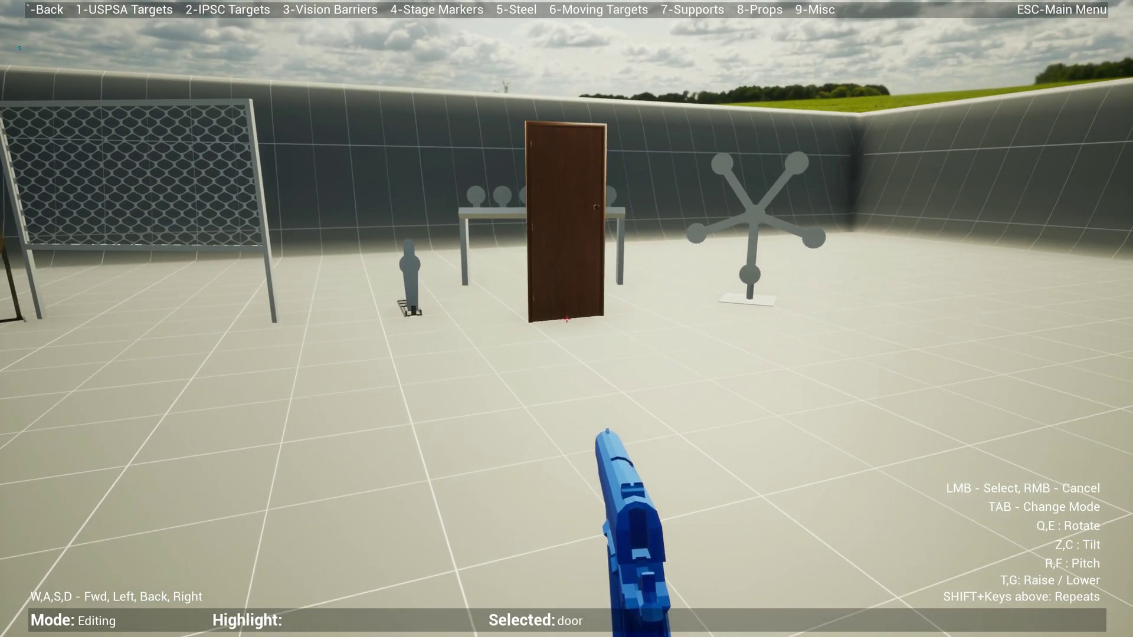
{"action": "right_click", "coordinate": [566, 318]}
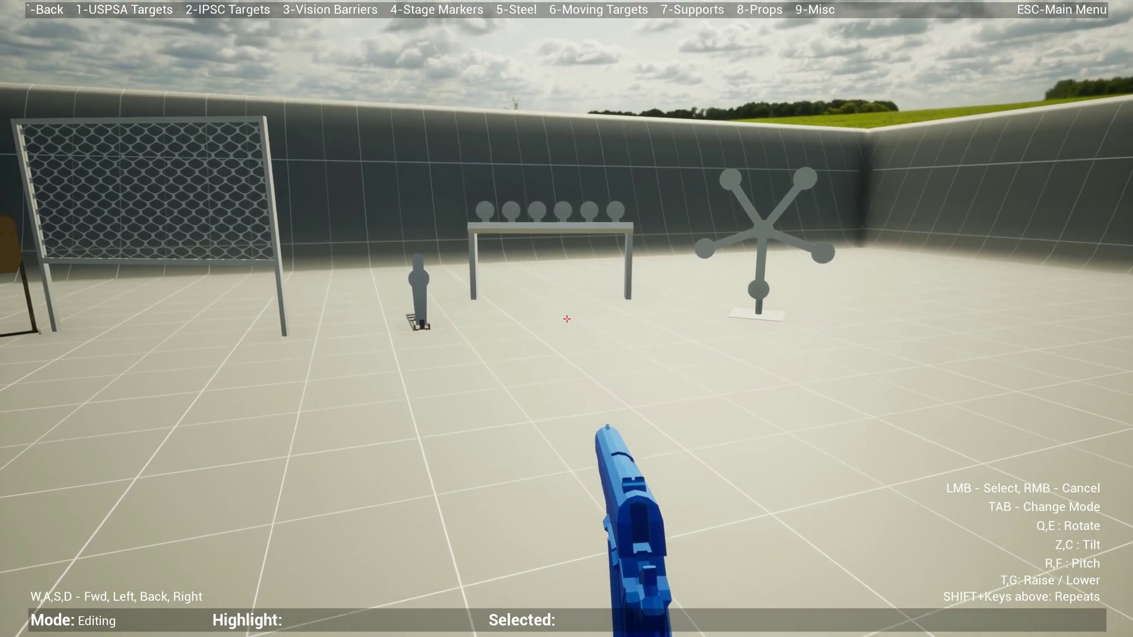
{"action": "key", "text": "s"}
{"action": "key", "text": "1"}
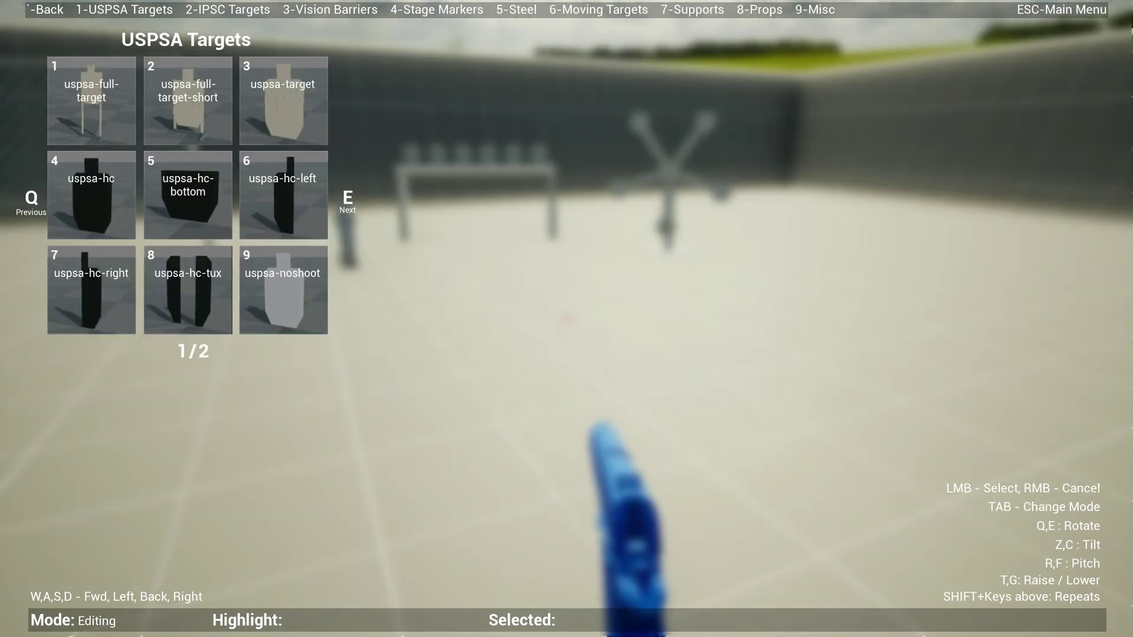
{"action": "key", "text": "2"}
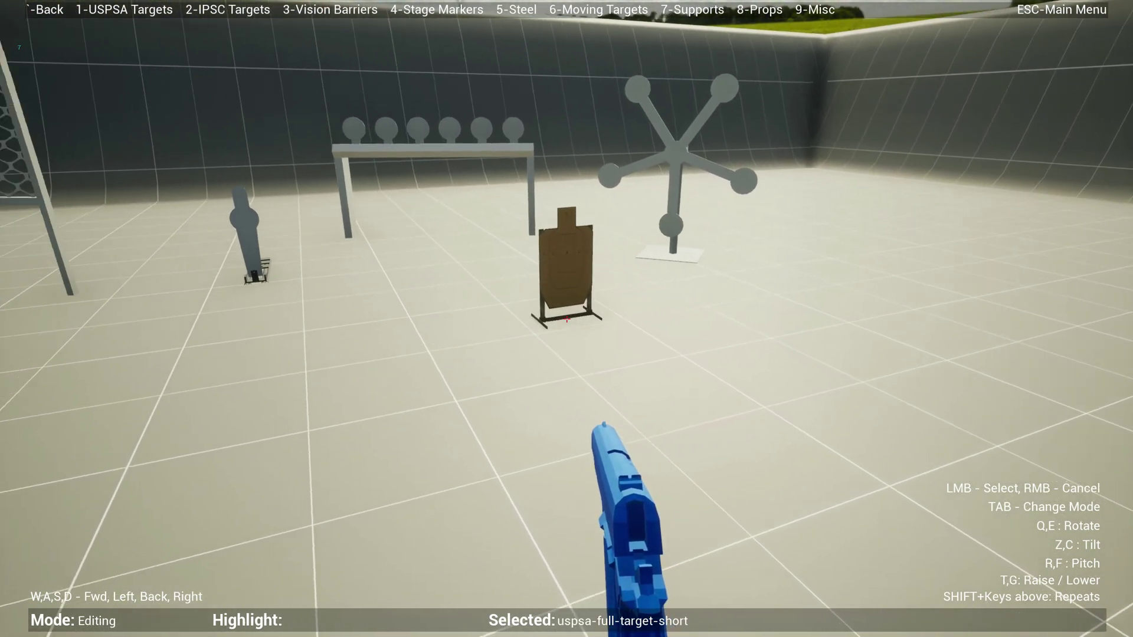
{"action": "right_click", "coordinate": [566, 319]}
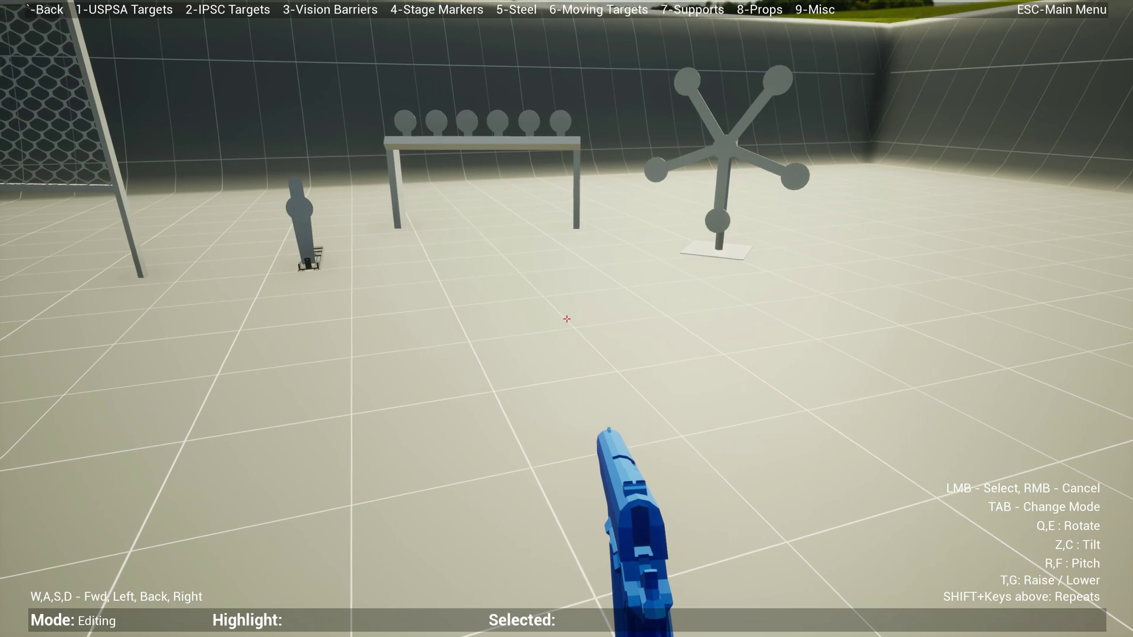
Attach a uspsa-hc-tux hard cover to the front of the full target beside the mesh wall, rotated flush with its face
{"action": "key", "text": "w"}
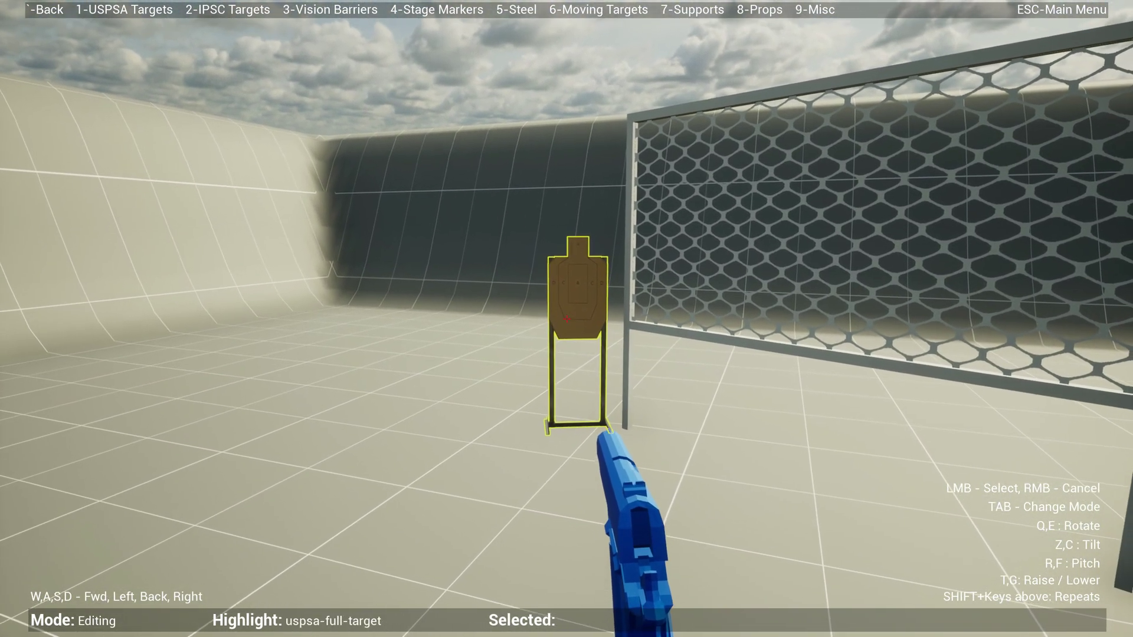
{"action": "key", "text": "1"}
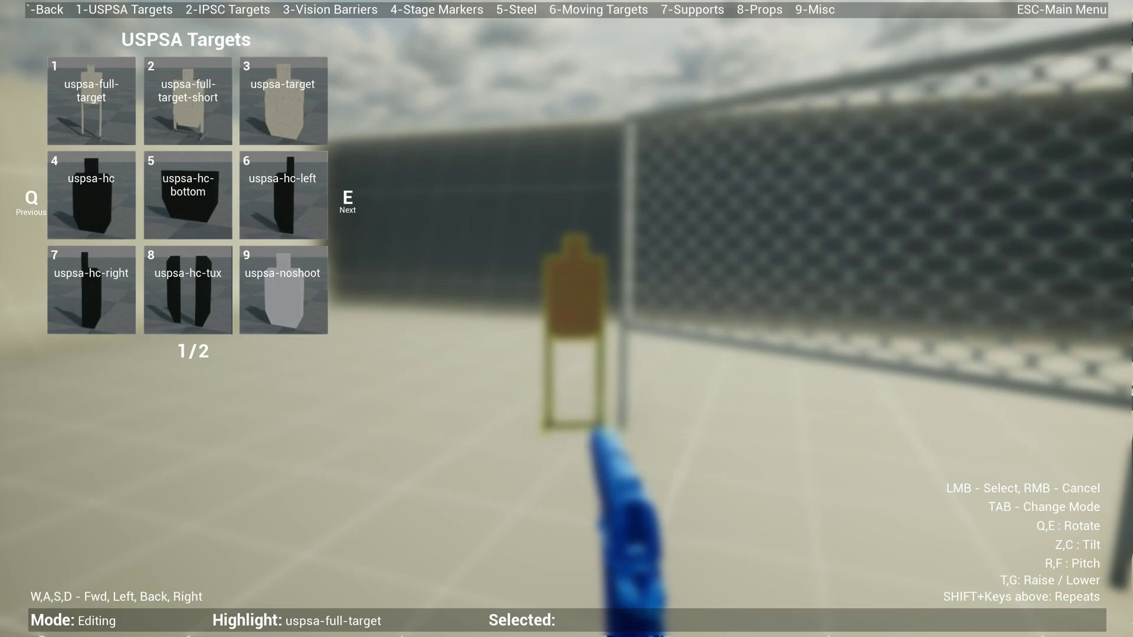
{"action": "key", "text": "8"}
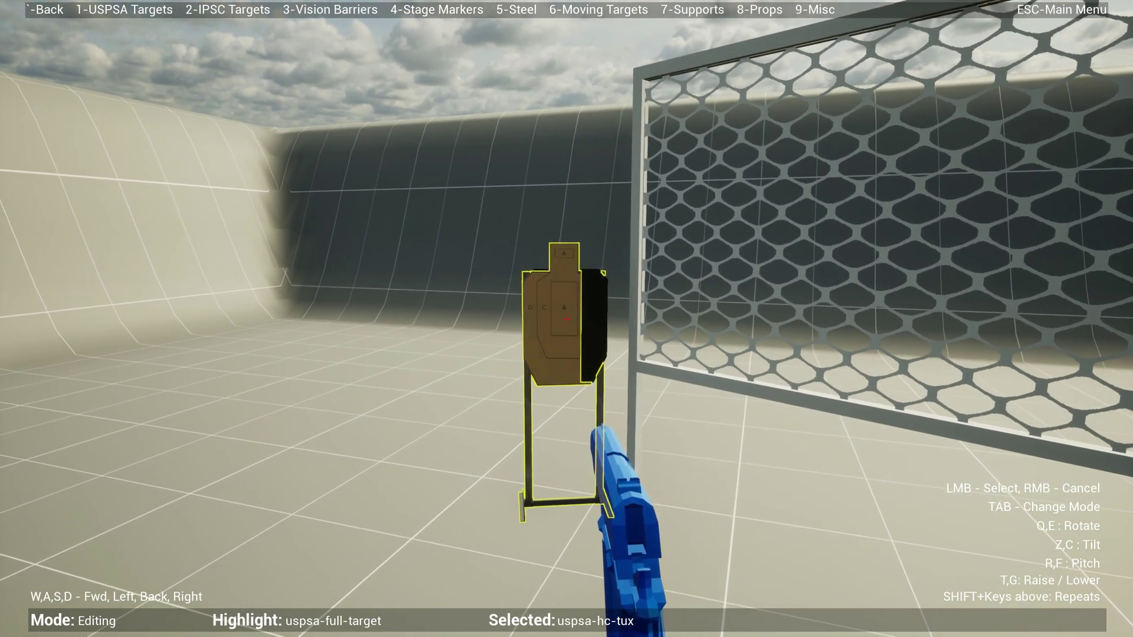
{"action": "key", "text": "q"}
{"action": "key", "text": "q"}
{"action": "key", "text": "e"}
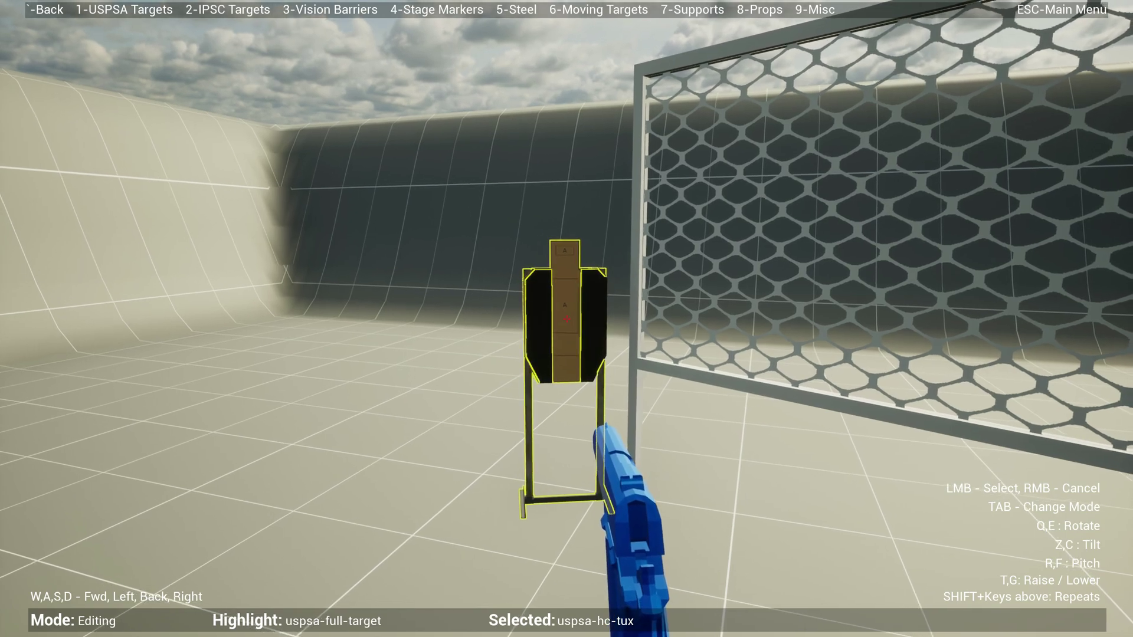
{"action": "left_click", "coordinate": [567, 319]}
{"action": "key", "text": "s"}
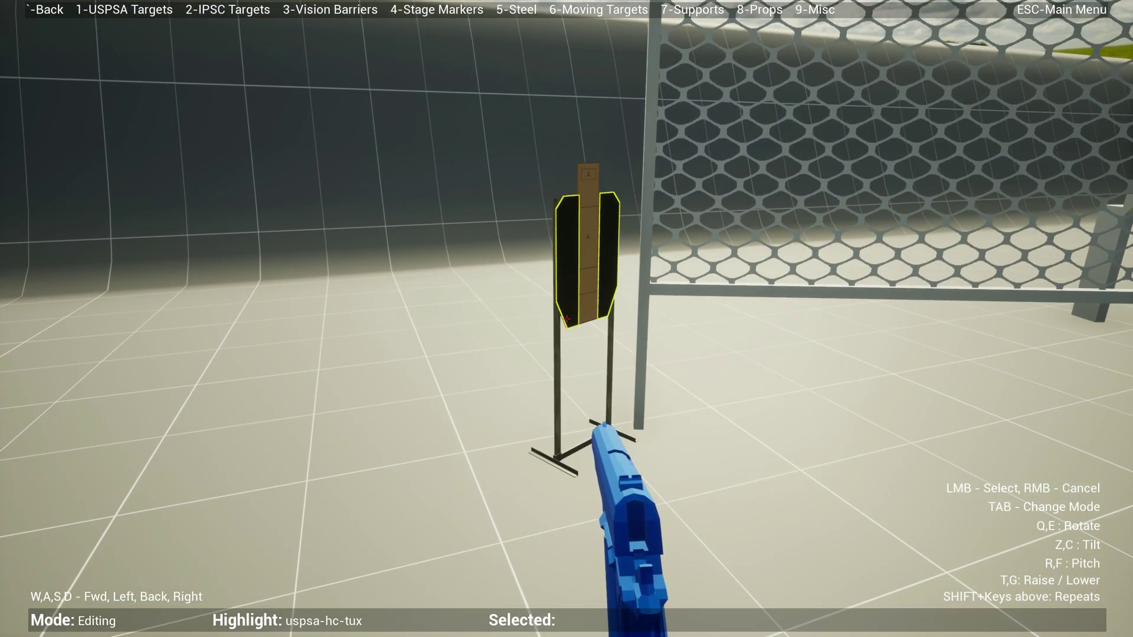
Step back to review the whole stage, cycling through Activation and Simulation modes and returning to Editing mode
{"action": "key", "text": "d"}
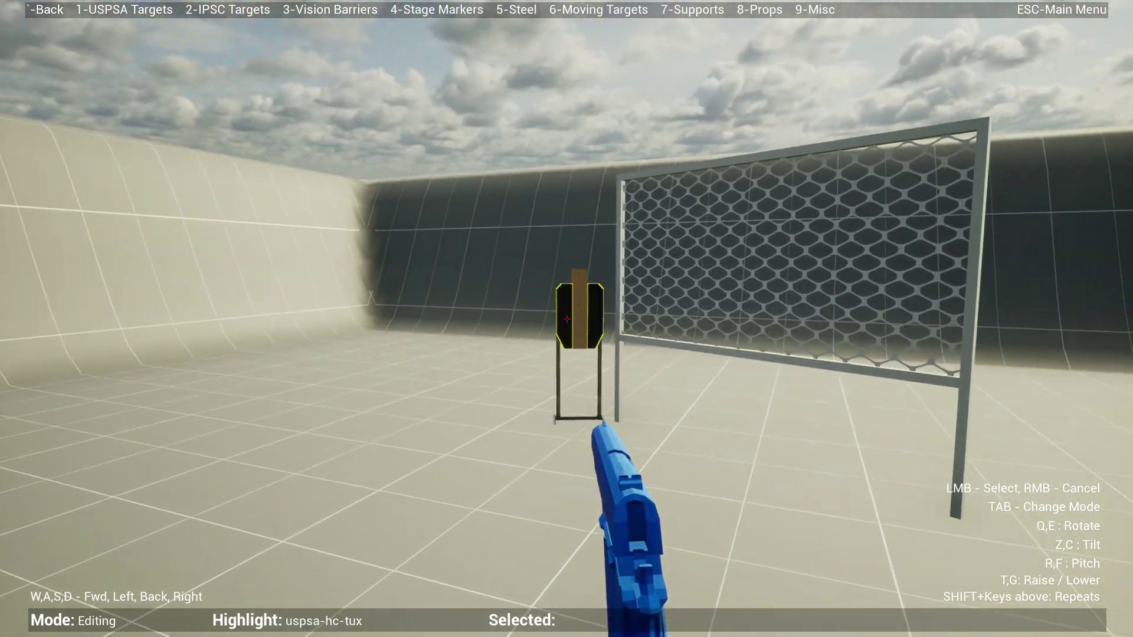
{"action": "key", "text": "s"}
{"action": "key", "text": "s"}
{"action": "key", "text": "d"}
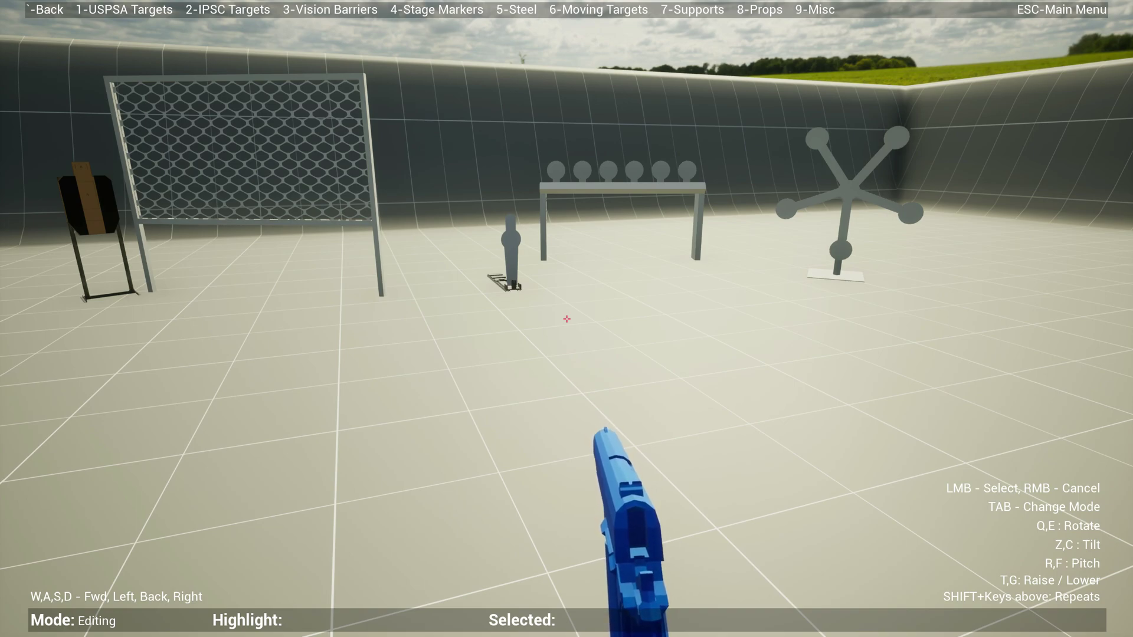
{"action": "key", "text": "Tab"}
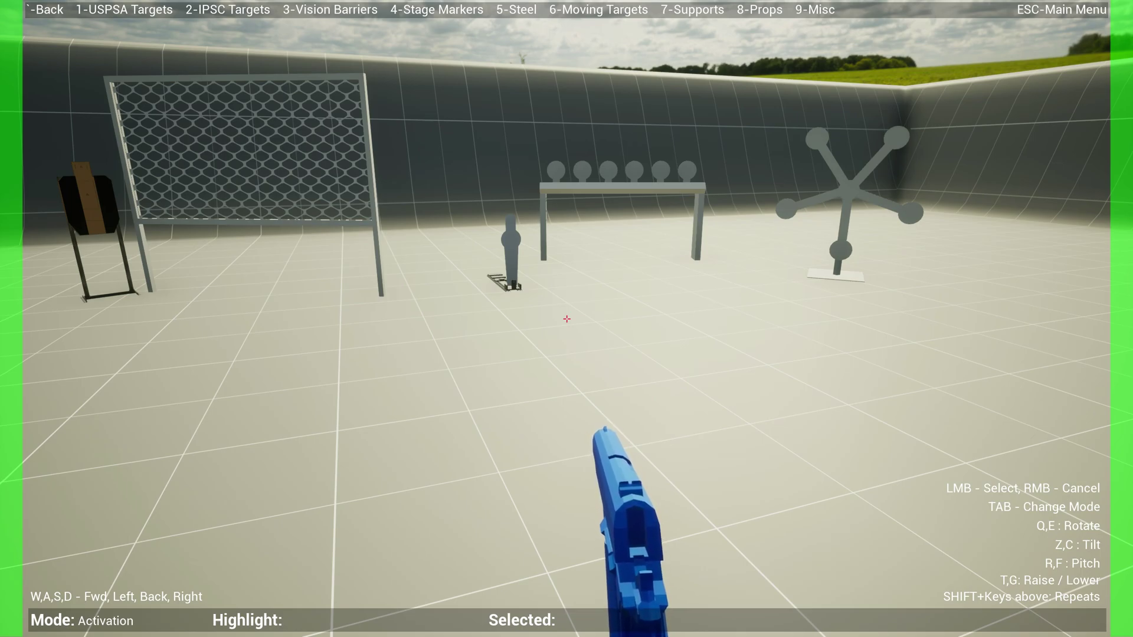
{"action": "key", "text": "w"}
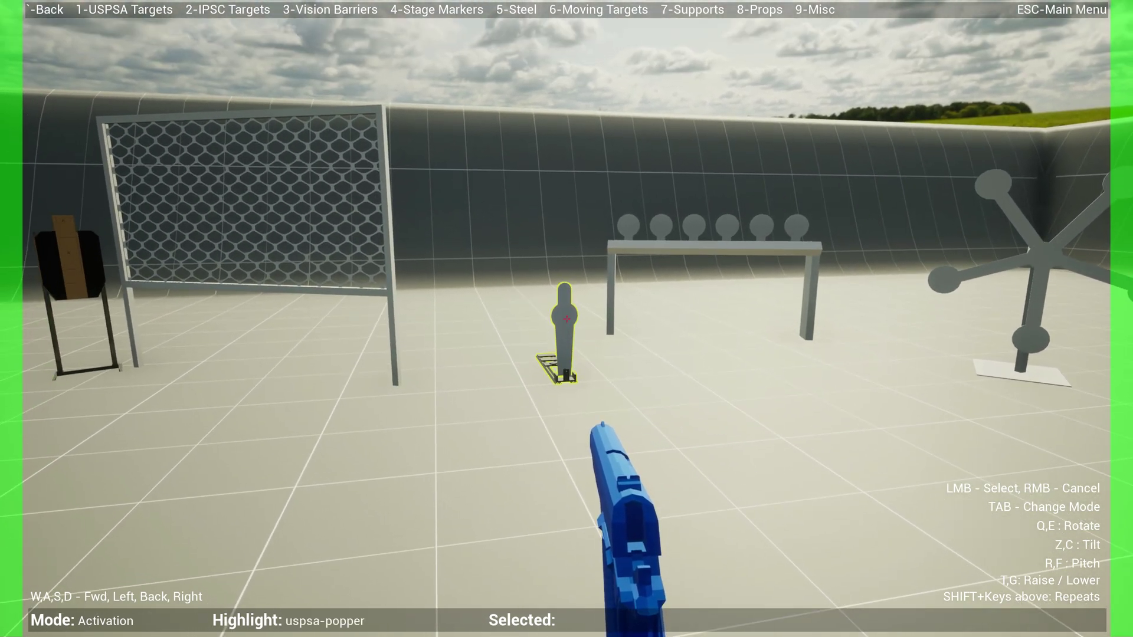
{"action": "key", "text": "s"}
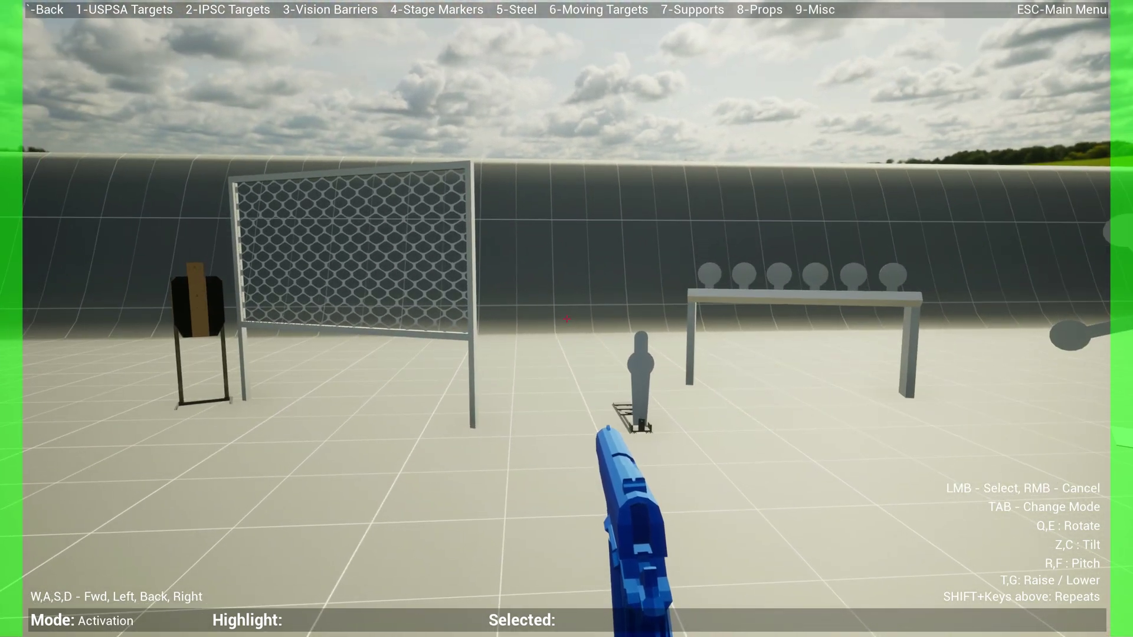
{"action": "key", "text": "Tab"}
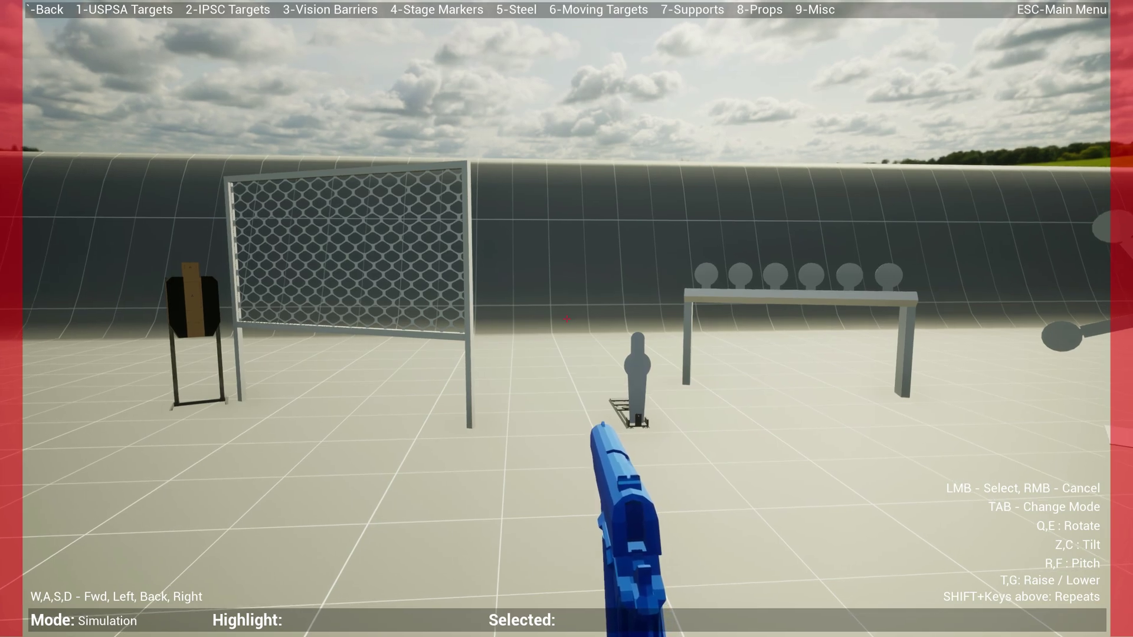
{"action": "key", "text": "Tab"}
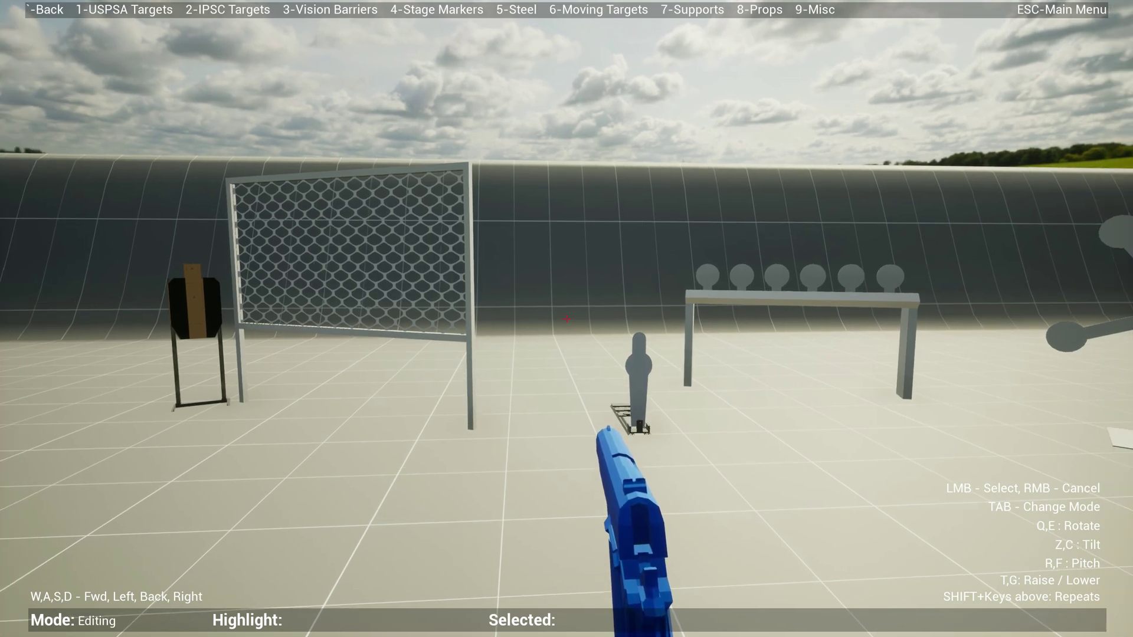
{"action": "key", "text": "s"}
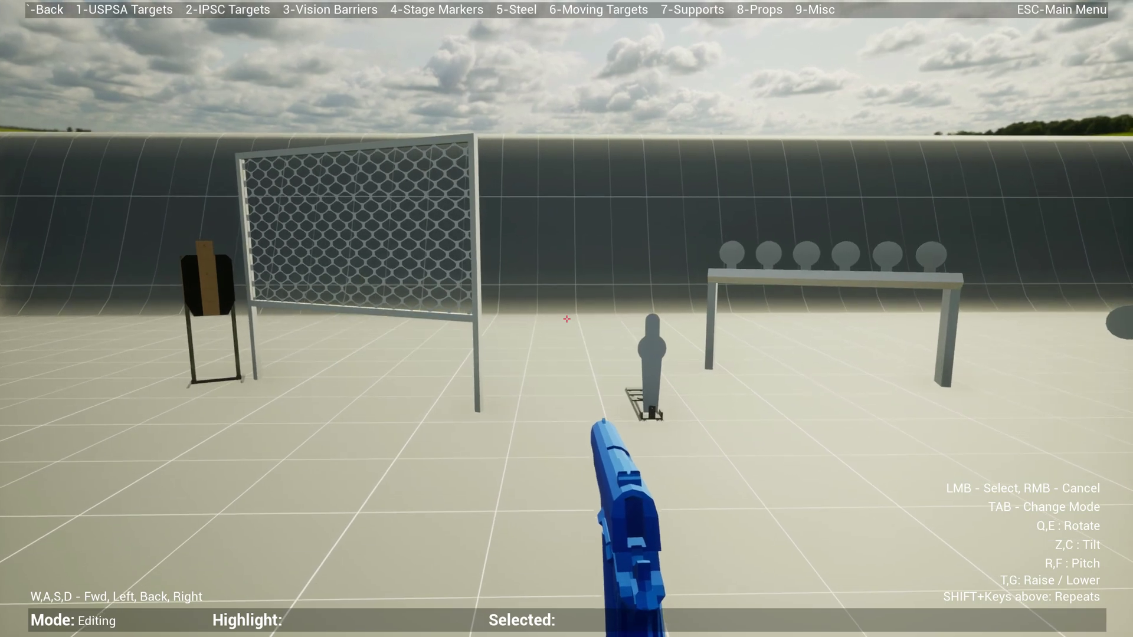
Place a uspsa-swinger on the floor in front of the plate rack, between the popper and the texas star
{"action": "key", "text": "1"}
{"action": "key", "text": "e"}
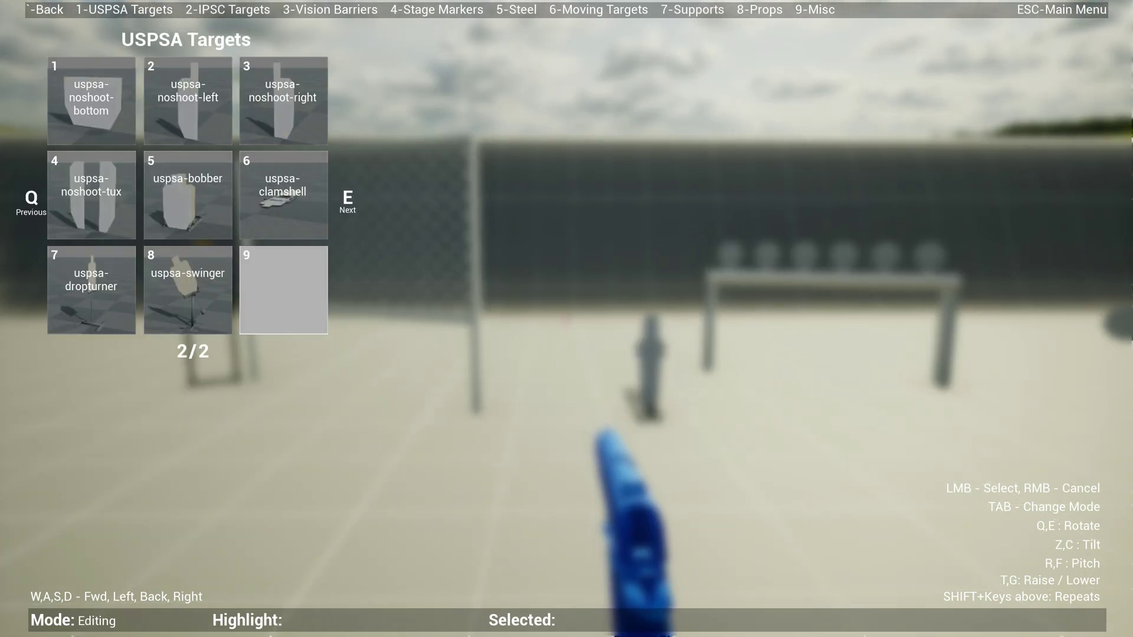
{"action": "key", "text": "8"}
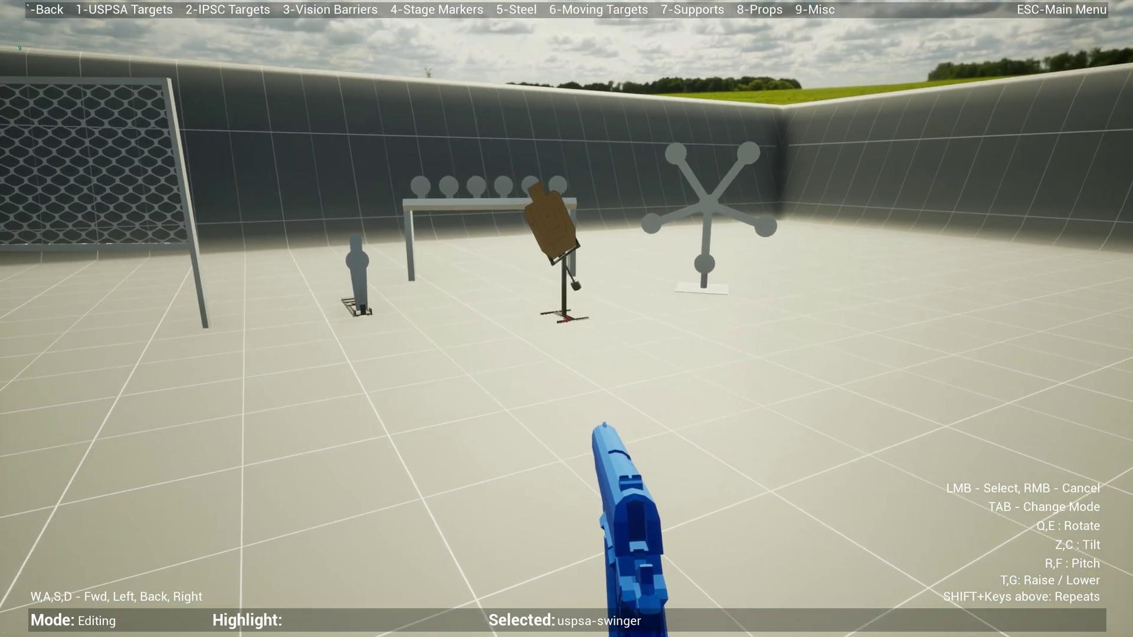
{"action": "left_click", "coordinate": [565, 319]}
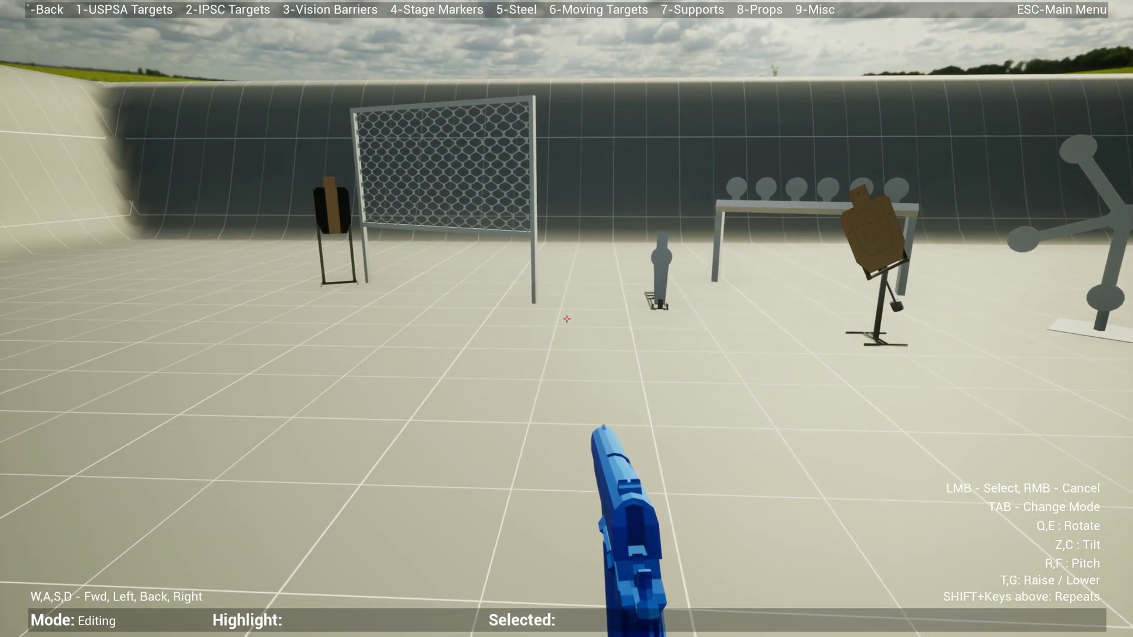
Place a second uspsa-popper on the floor to the left of the hard-cover target
{"action": "key", "text": "5"}
{"action": "key", "text": "1"}
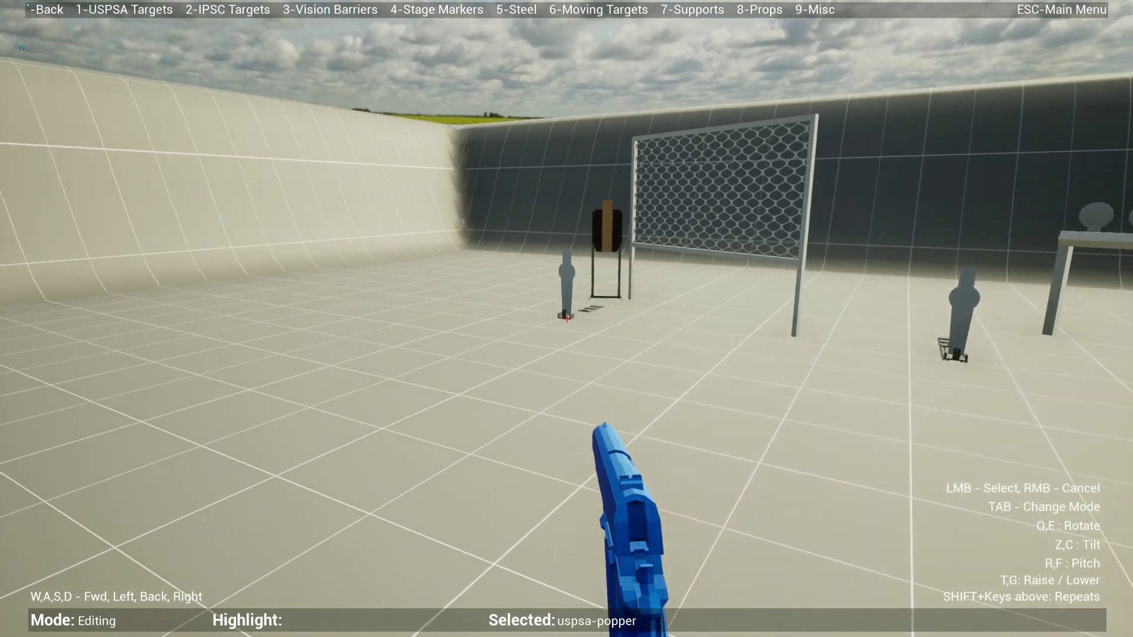
{"action": "left_click", "coordinate": [567, 319]}
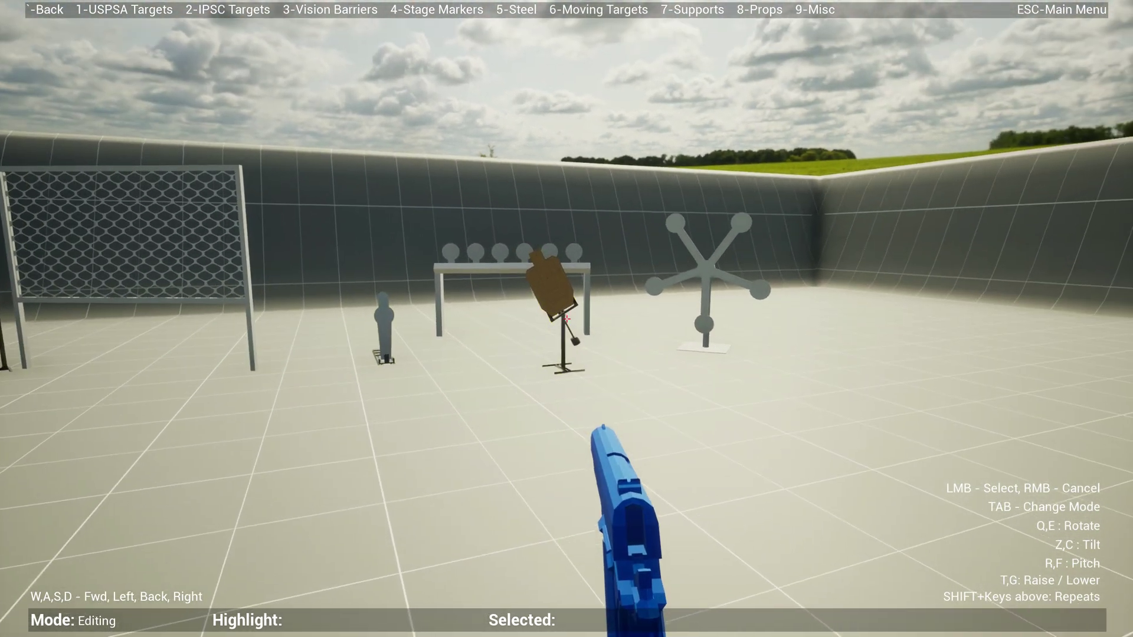
In Activation mode, link the popper beside the hard-cover target to the uspsa-bobber
{"action": "left_click", "coordinate": [566, 319]}
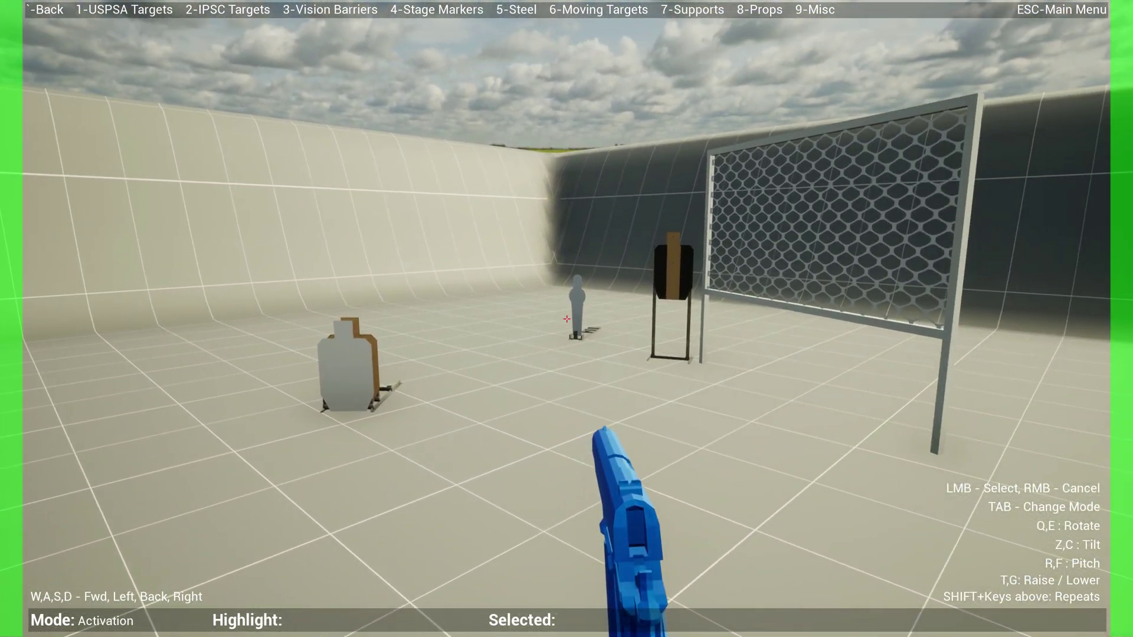
{"action": "left_click", "coordinate": [567, 319]}
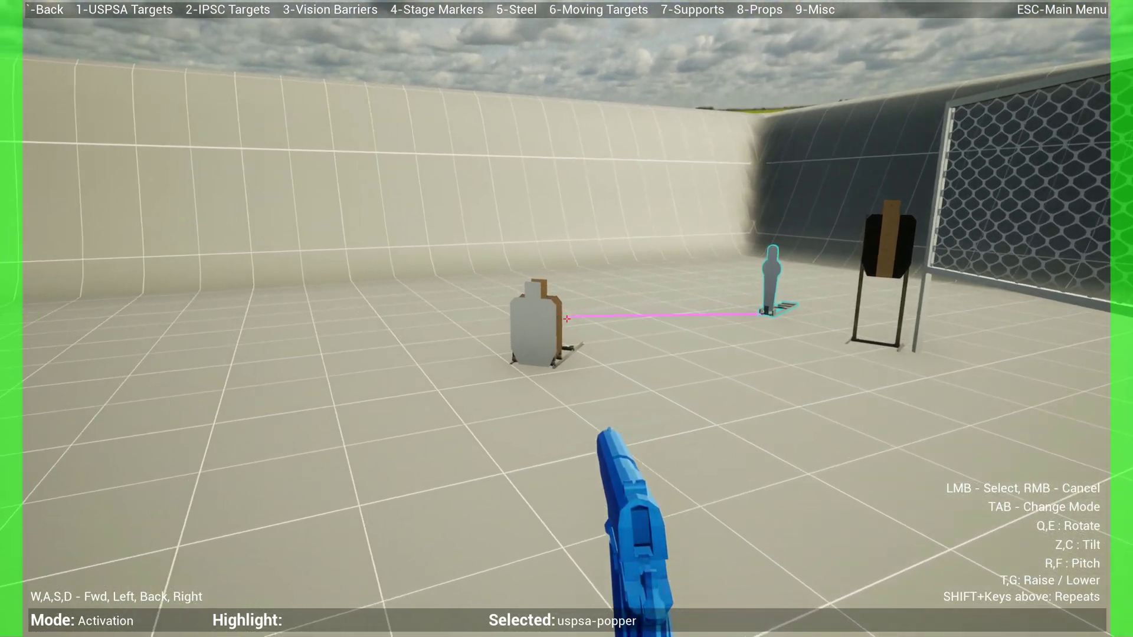
{"action": "left_click", "coordinate": [566, 319]}
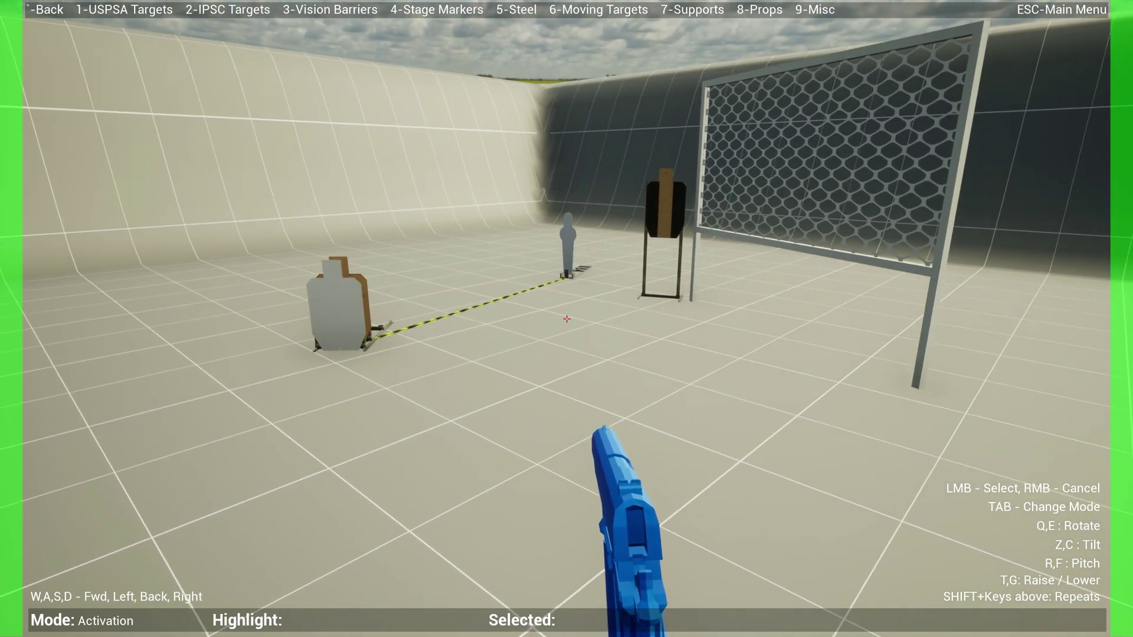
Remove the activation link from the popper beside the hard-cover target
{"action": "key", "text": "w"}
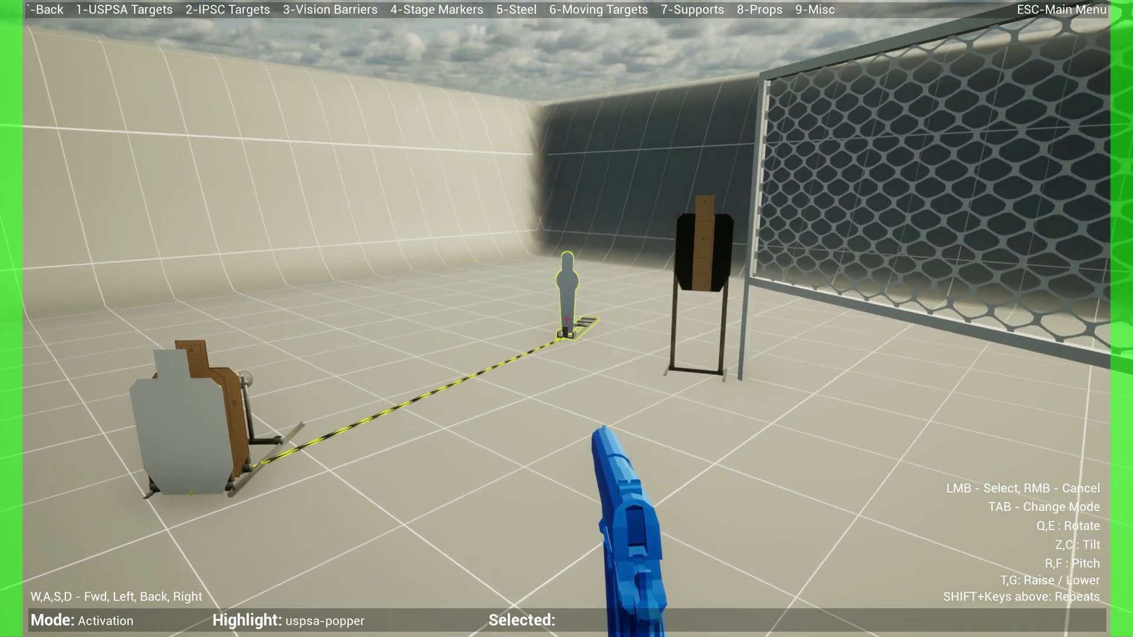
{"action": "left_click", "coordinate": [566, 319]}
{"action": "right_click", "coordinate": [566, 319]}
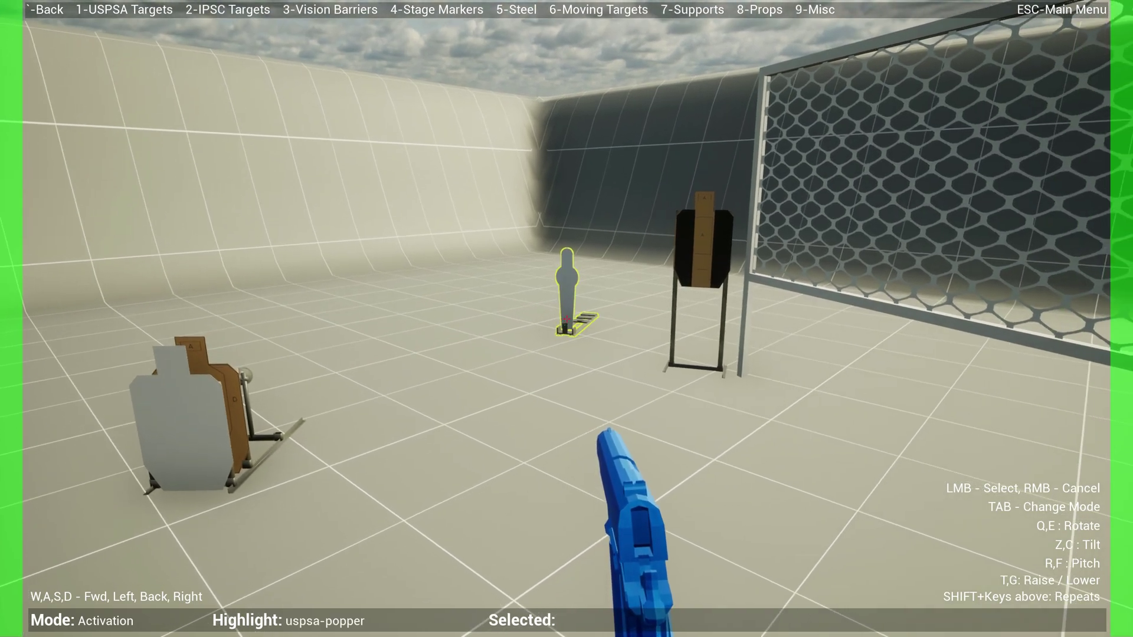
Reconnect the popper beside the hard-cover target to the bobber with an activation link
{"action": "left_click", "coordinate": [566, 318]}
{"action": "left_click", "coordinate": [567, 318]}
{"action": "key", "text": "a"}
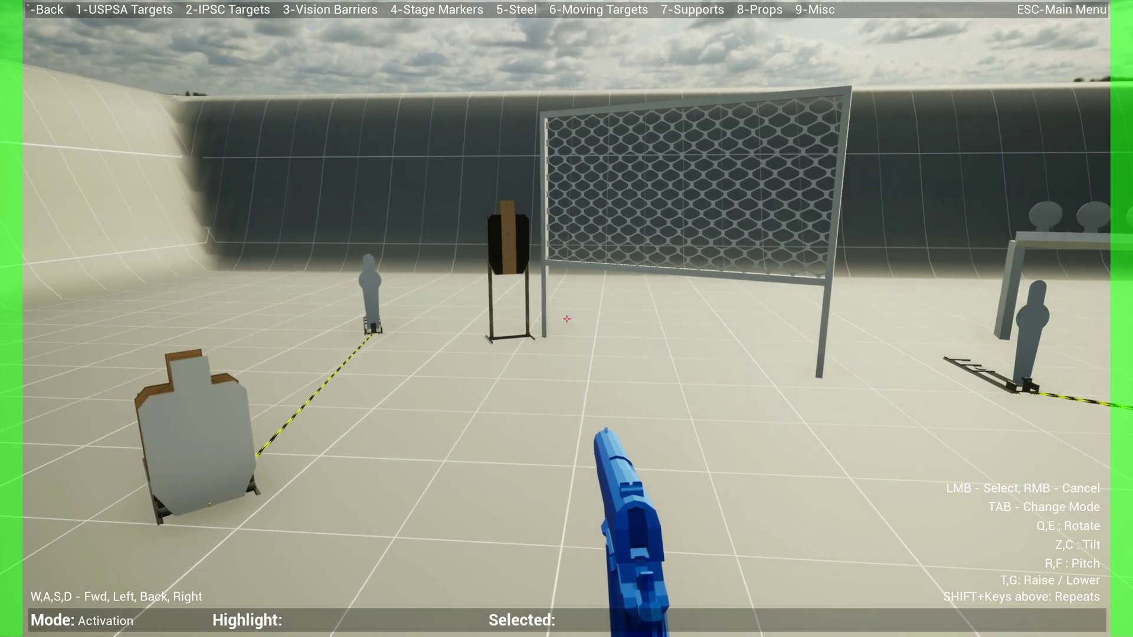
{"action": "key", "text": "s"}
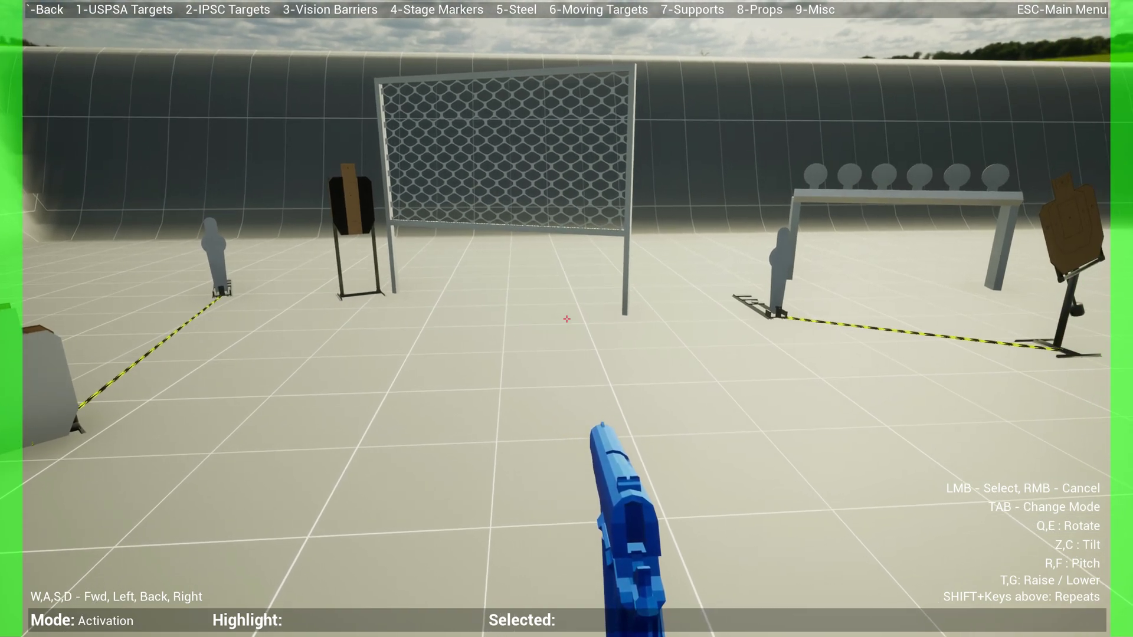
Return to Editing mode and place a door prop on the open floor facing the mesh wall
{"action": "key", "text": "Tab"}
{"action": "key", "text": "Tab"}
{"action": "key", "text": "8"}
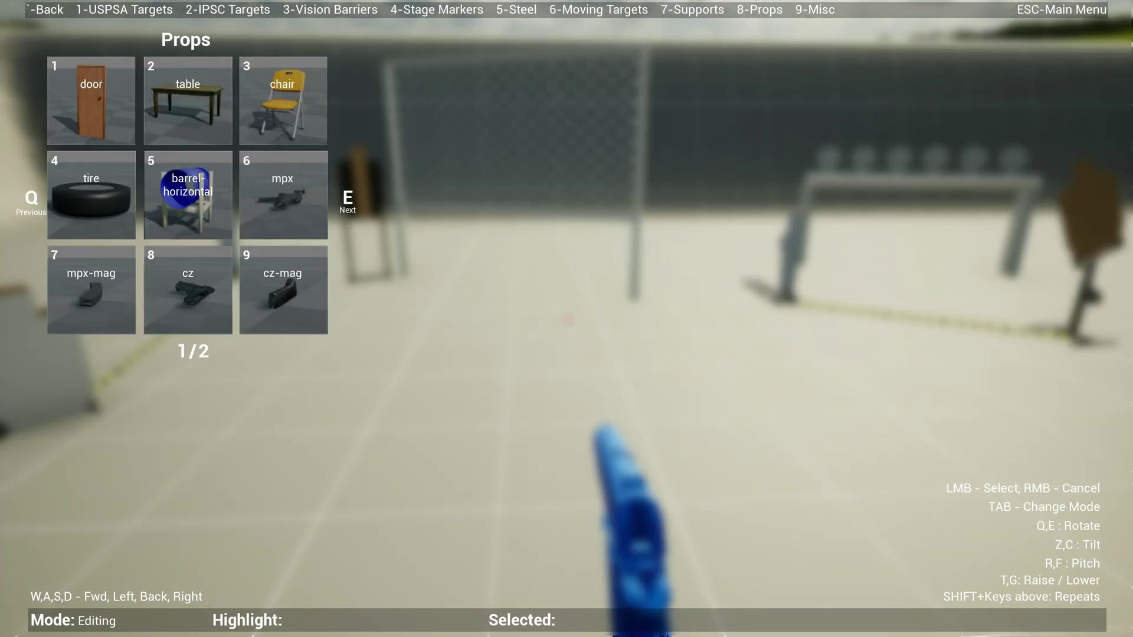
{"action": "key", "text": "1"}
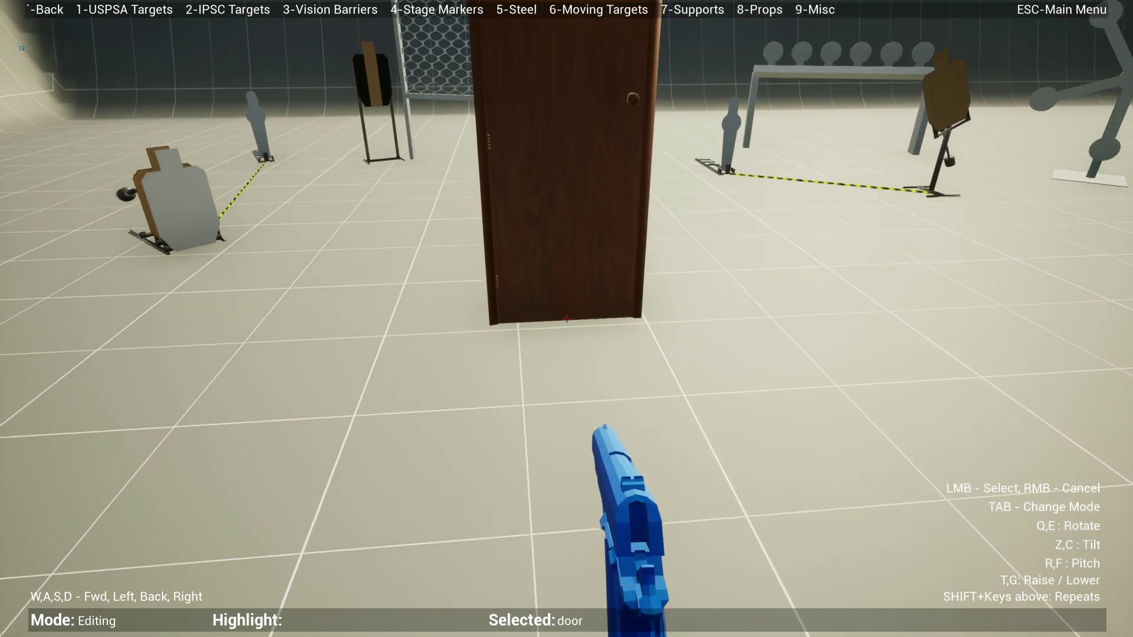
{"action": "left_click", "coordinate": [566, 318]}
{"action": "key", "text": "w"}
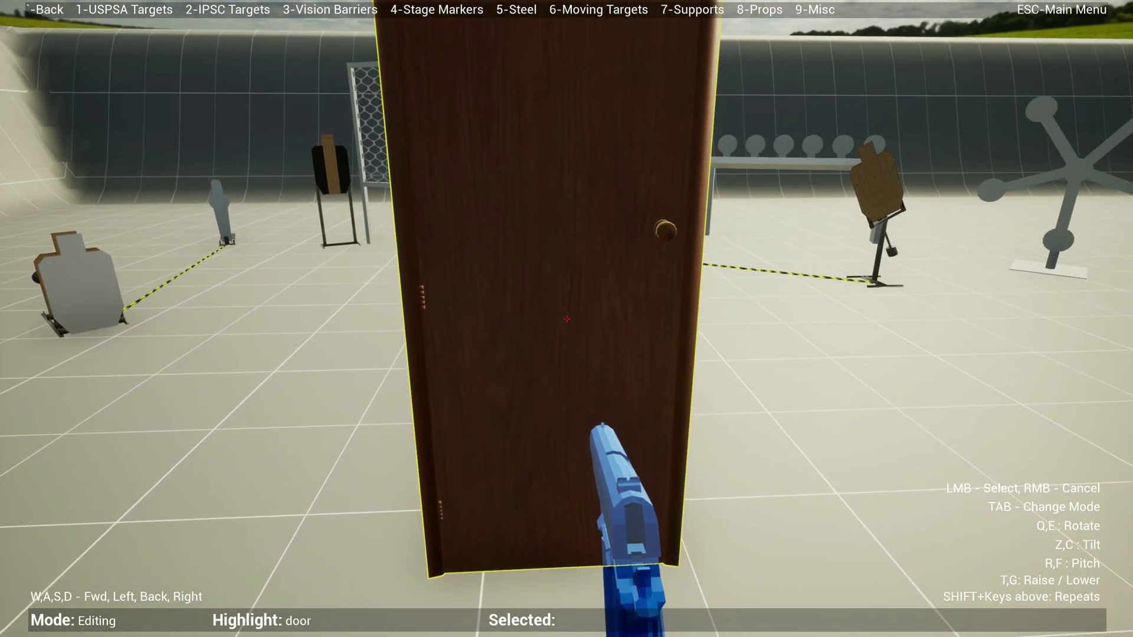
In Activation mode, link the door to the uspsa-bobber and to the popper that is connected to the swinger
{"action": "key", "text": "a"}
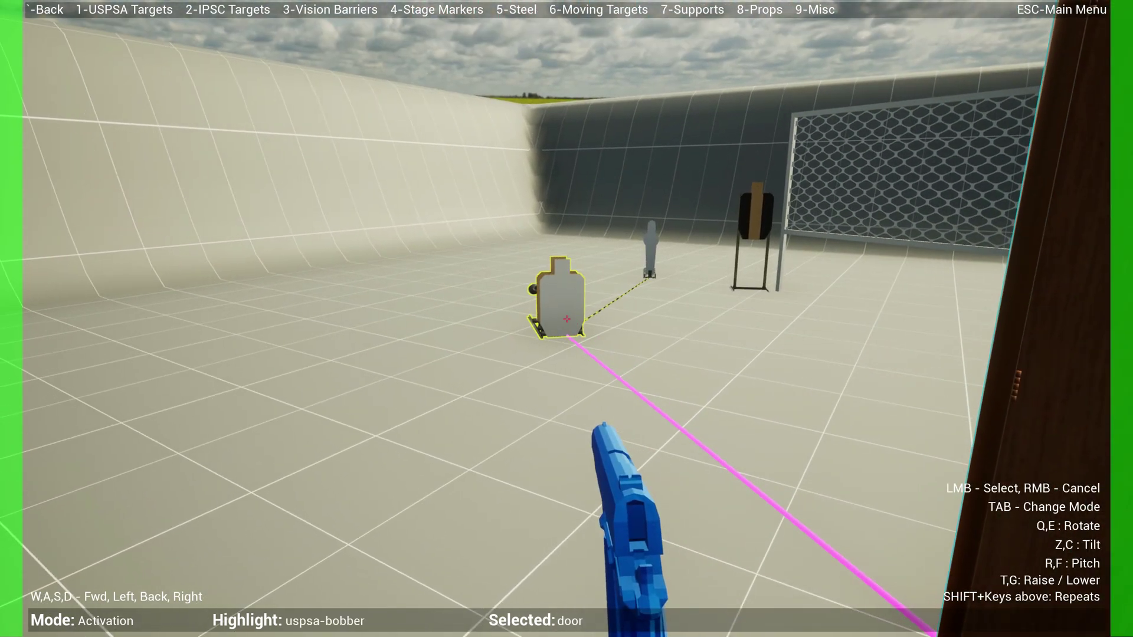
{"action": "left_click", "coordinate": [567, 319]}
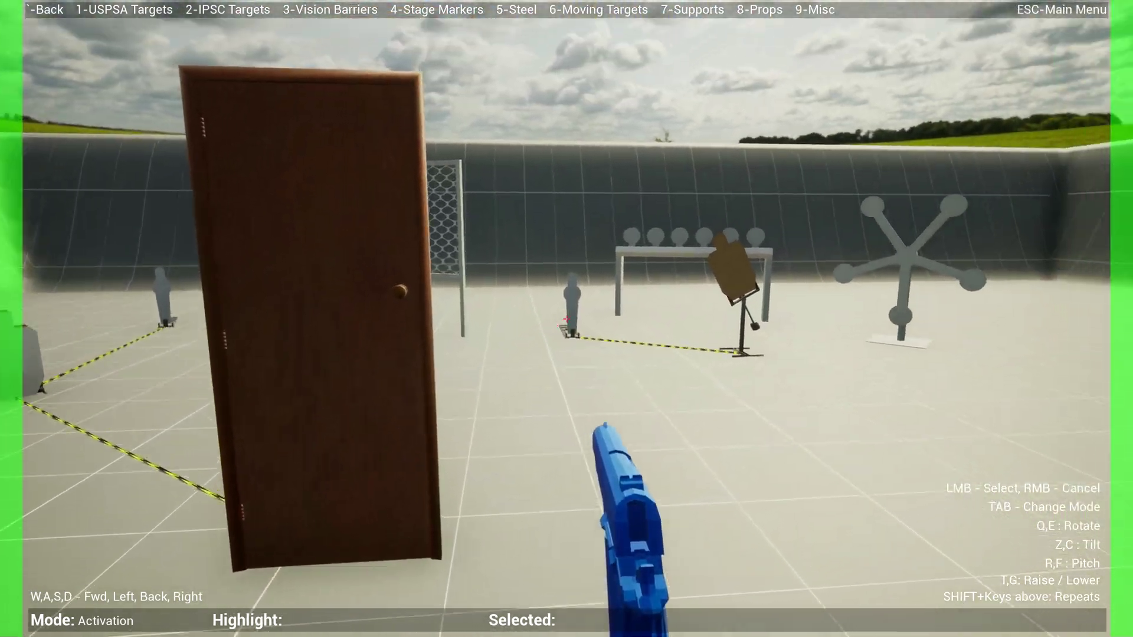
{"action": "left_click", "coordinate": [566, 319]}
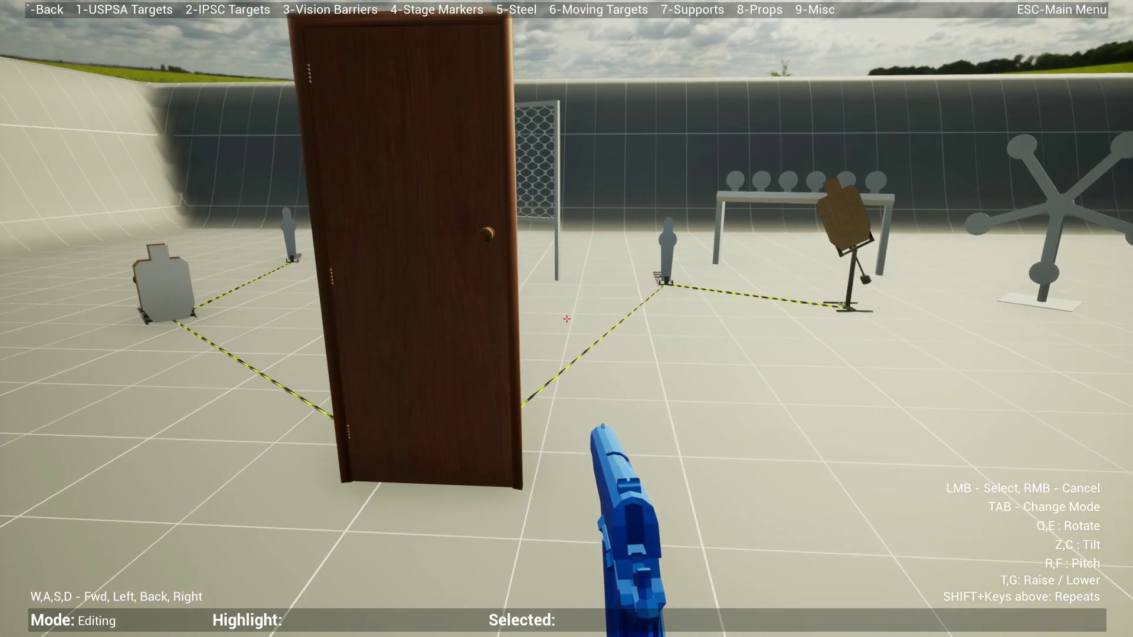
Run the stage in Simulation mode, open the door and check the bobber's movement, returning to Editing mode when done
{"action": "key", "text": "w"}
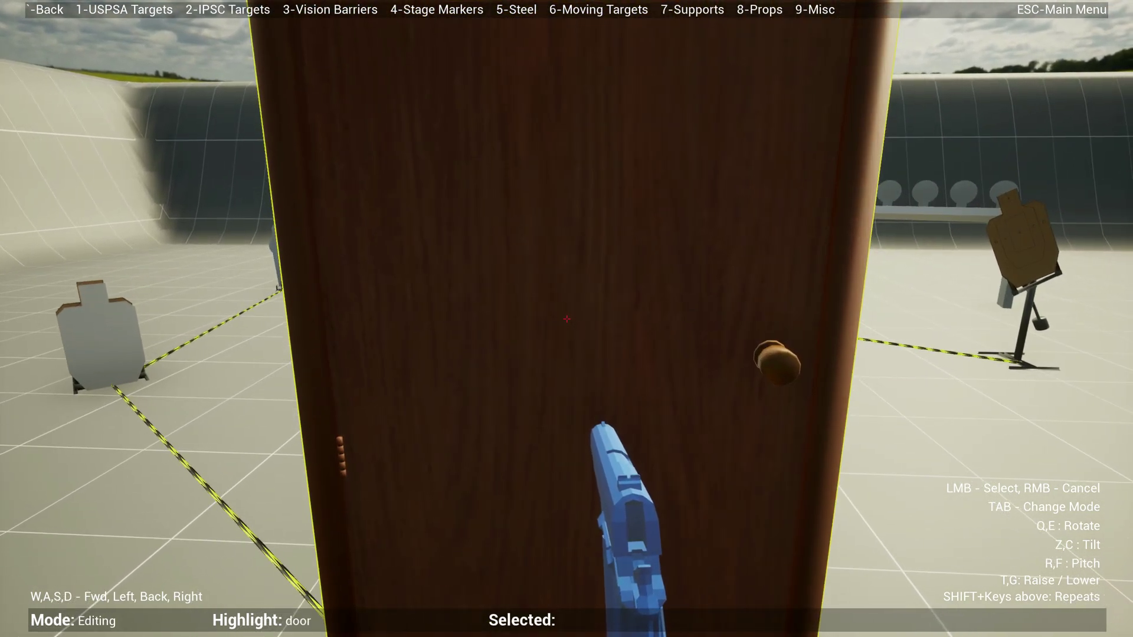
{"action": "key", "text": "Tab"}
{"action": "key", "text": "Tab"}
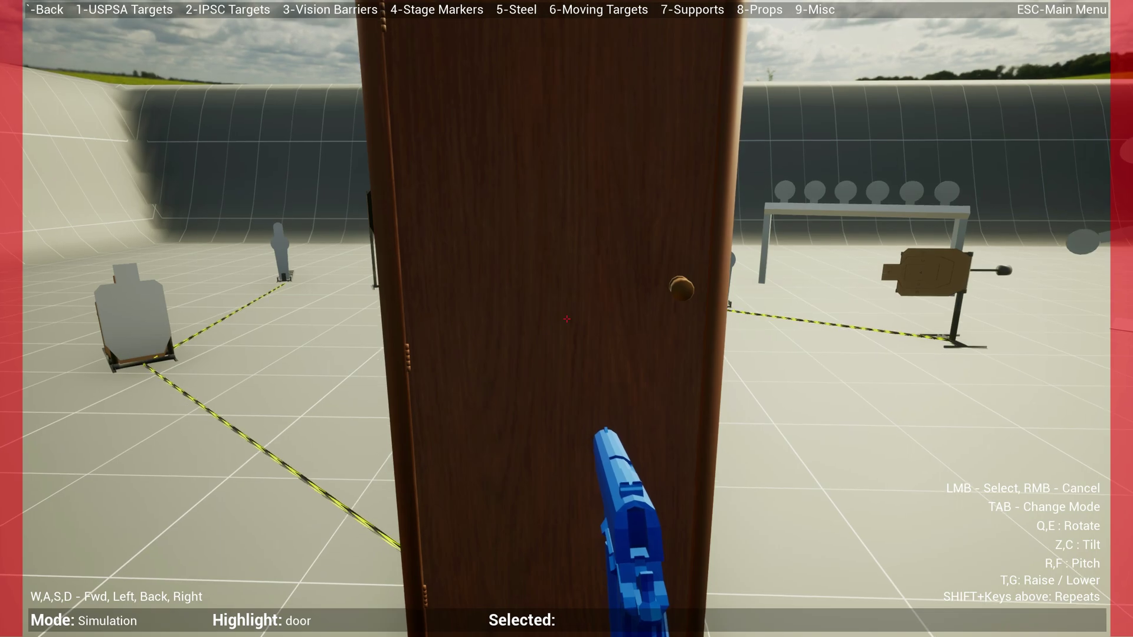
{"action": "key", "text": "s"}
{"action": "key", "text": "w"}
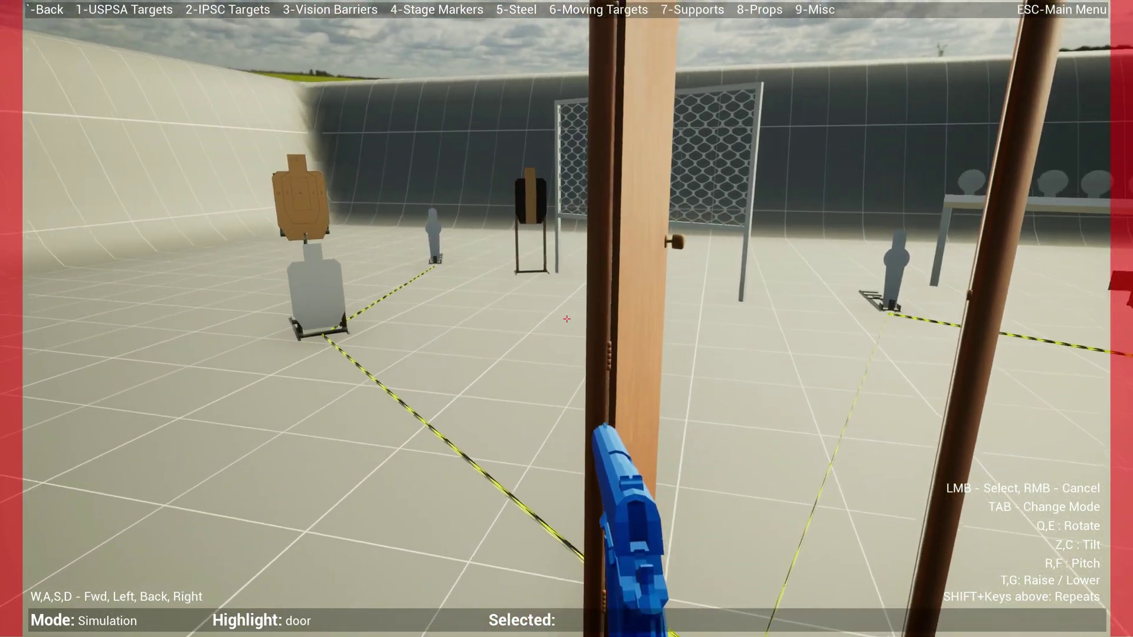
{"action": "key", "text": "a"}
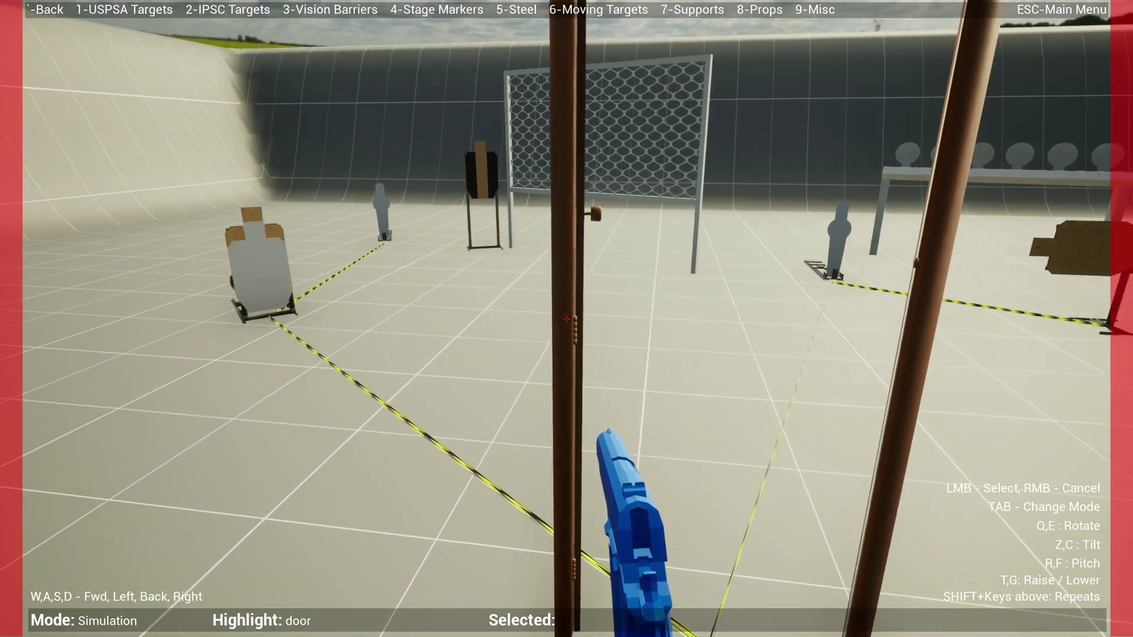
{"action": "key", "text": "d"}
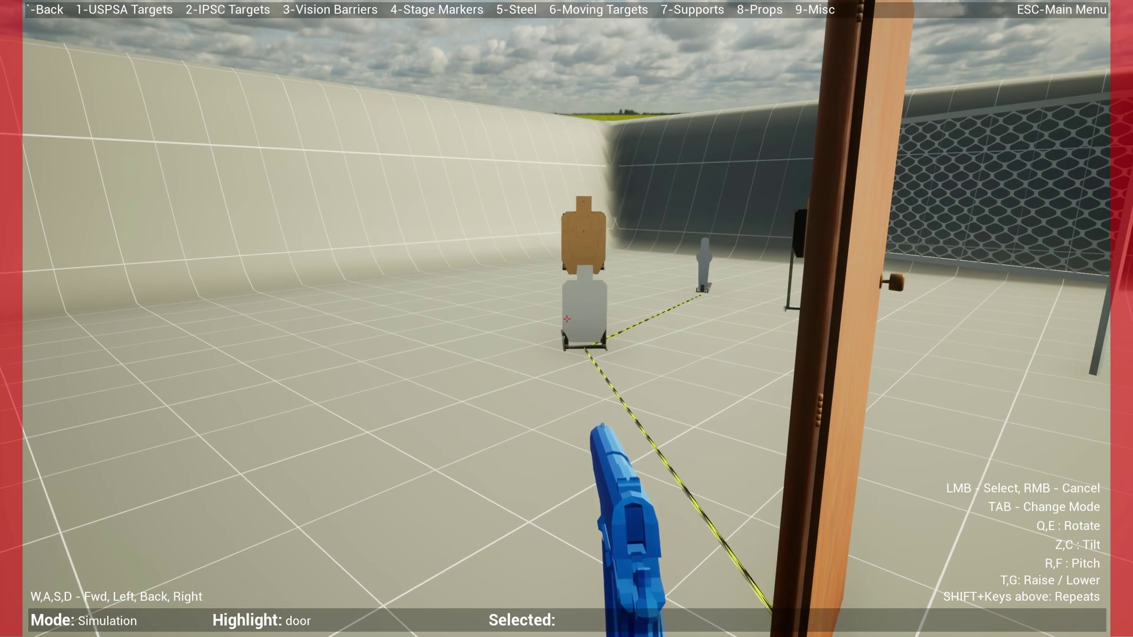
{"action": "key", "text": "a"}
{"action": "key", "text": "d"}
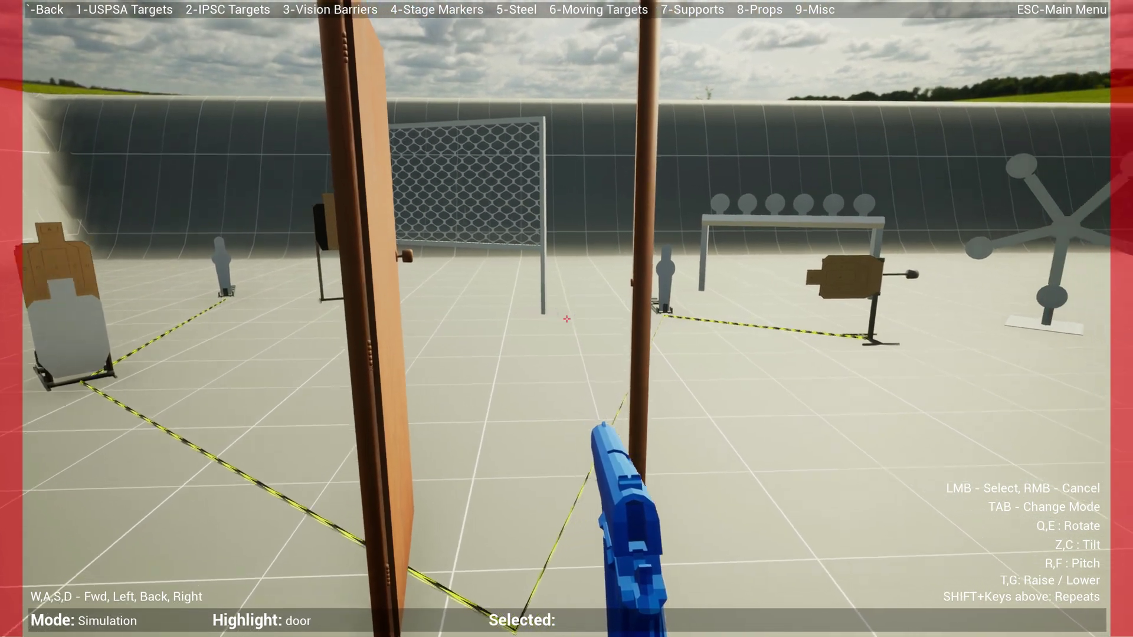
{"action": "key", "text": "s"}
{"action": "key", "text": "Tab"}
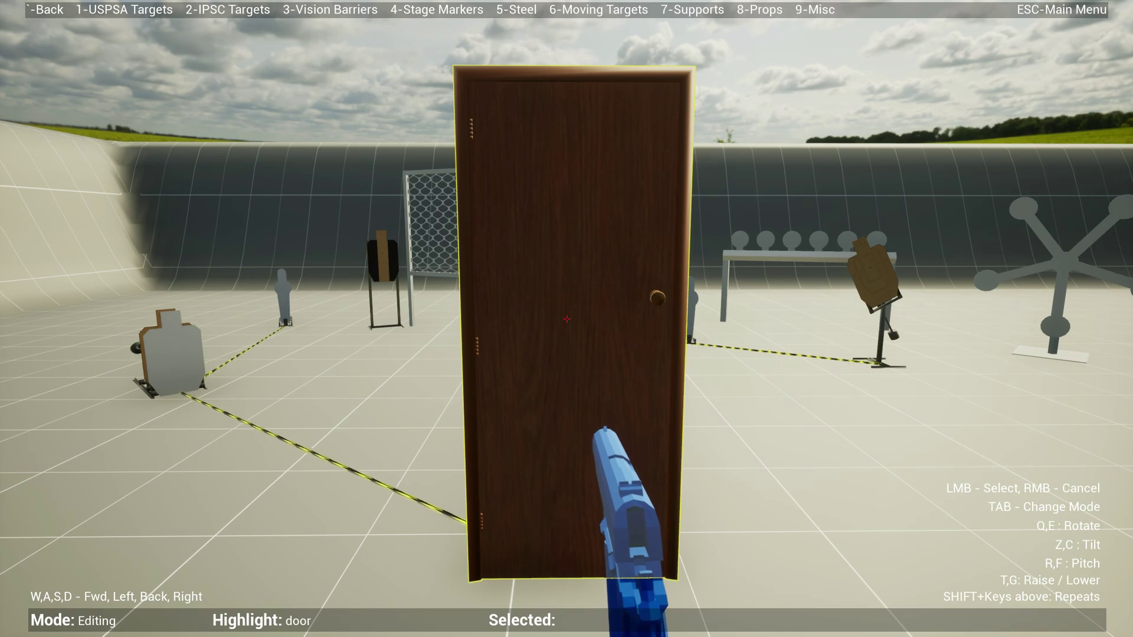
Run the stage in Simulation mode and open the door to watch the linked bobber, popper and swinger move
{"action": "key", "text": "Tab"}
{"action": "key", "text": "Tab"}
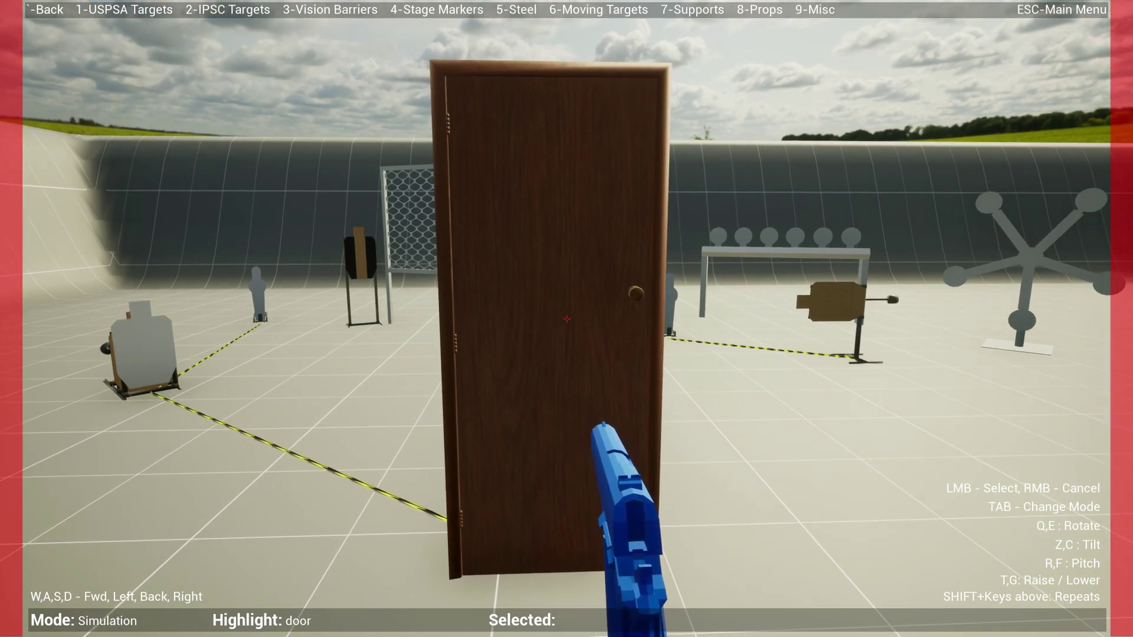
{"action": "key", "text": "d"}
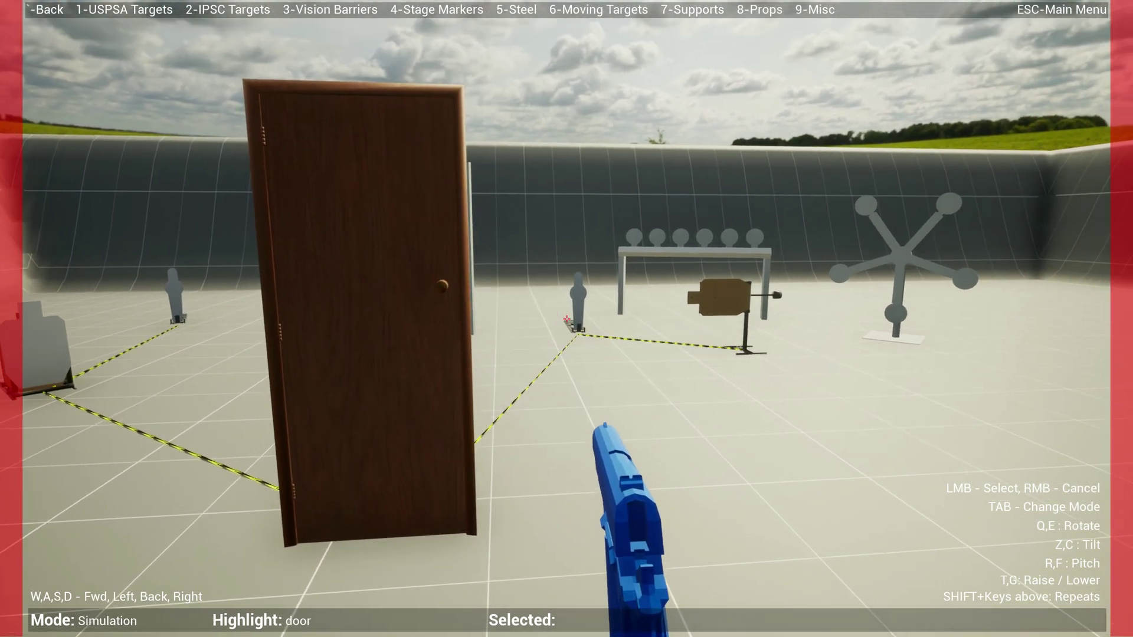
{"action": "key", "text": "d"}
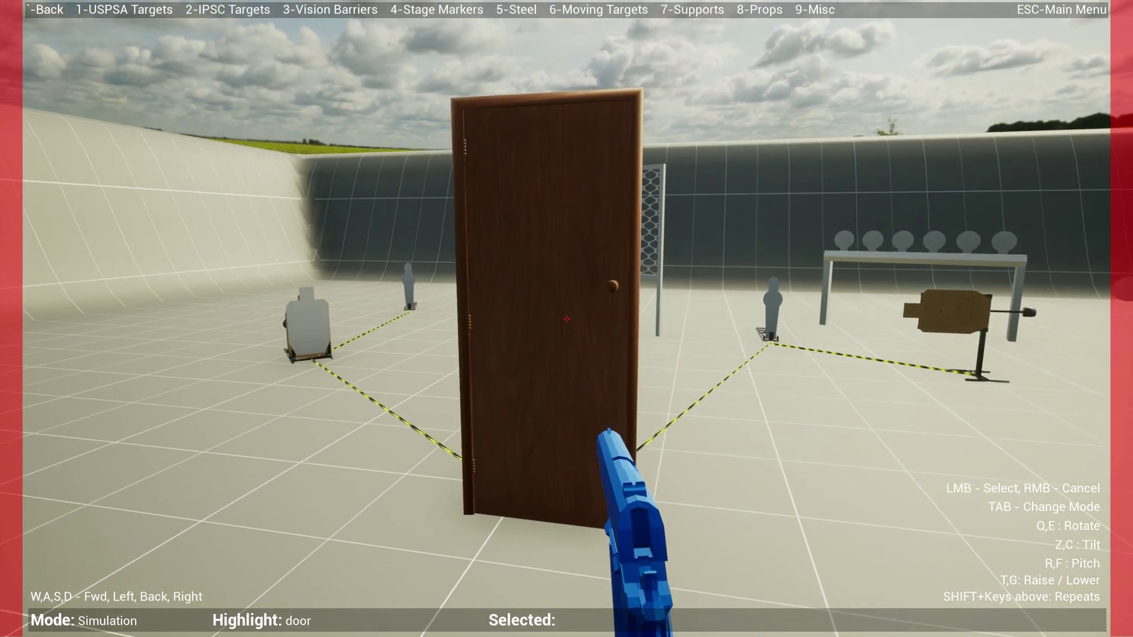
{"action": "key", "text": "d"}
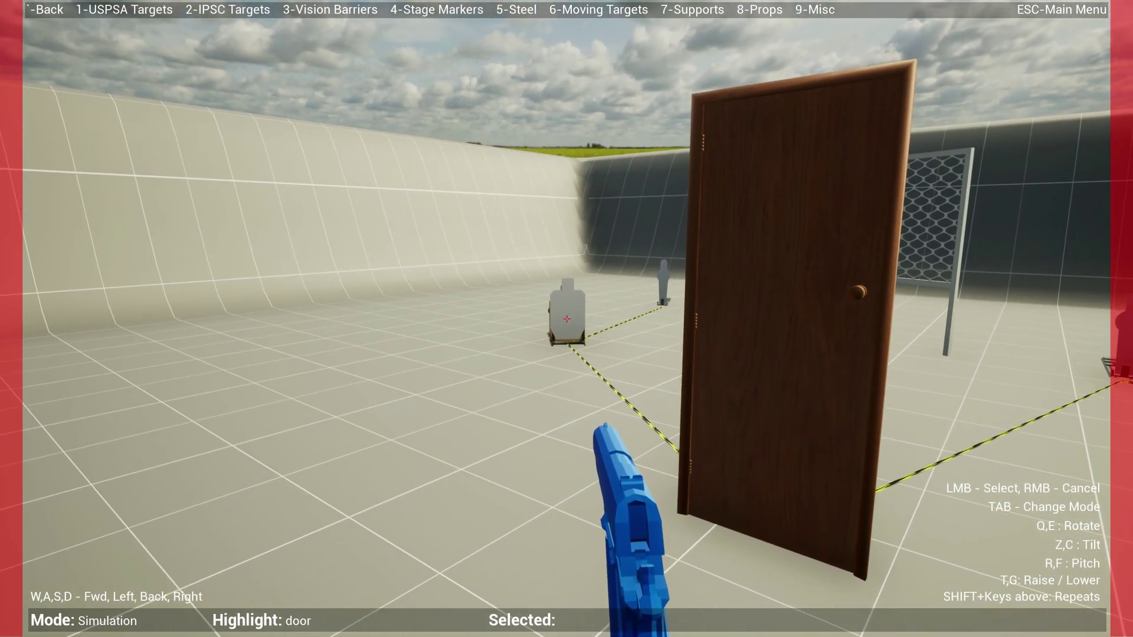
{"action": "key", "text": "a"}
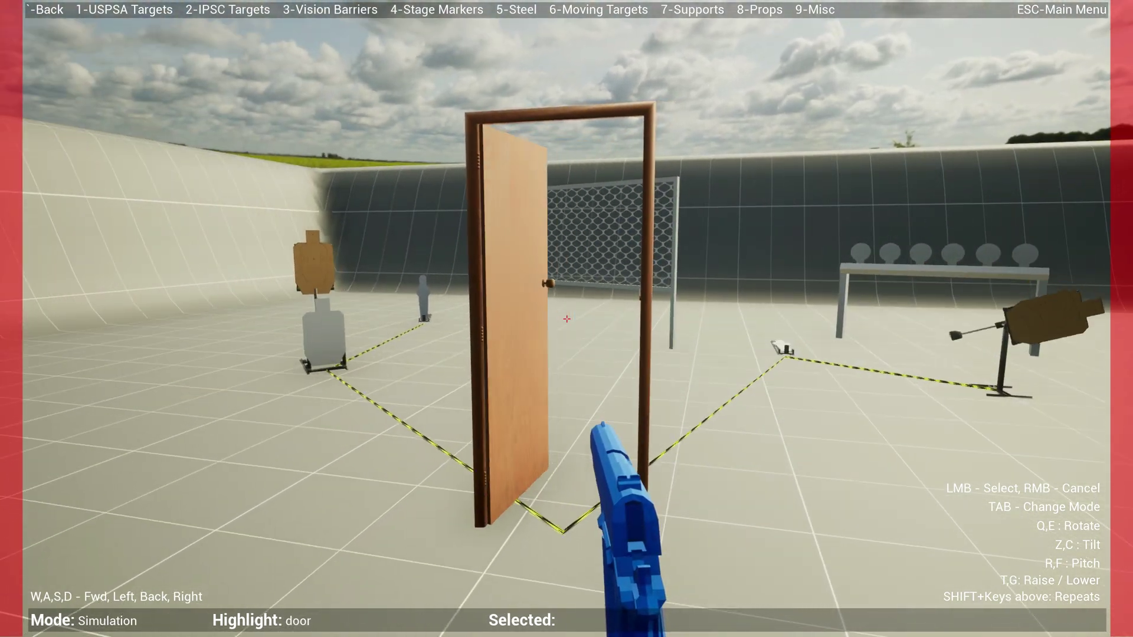
{"action": "key", "text": "a"}
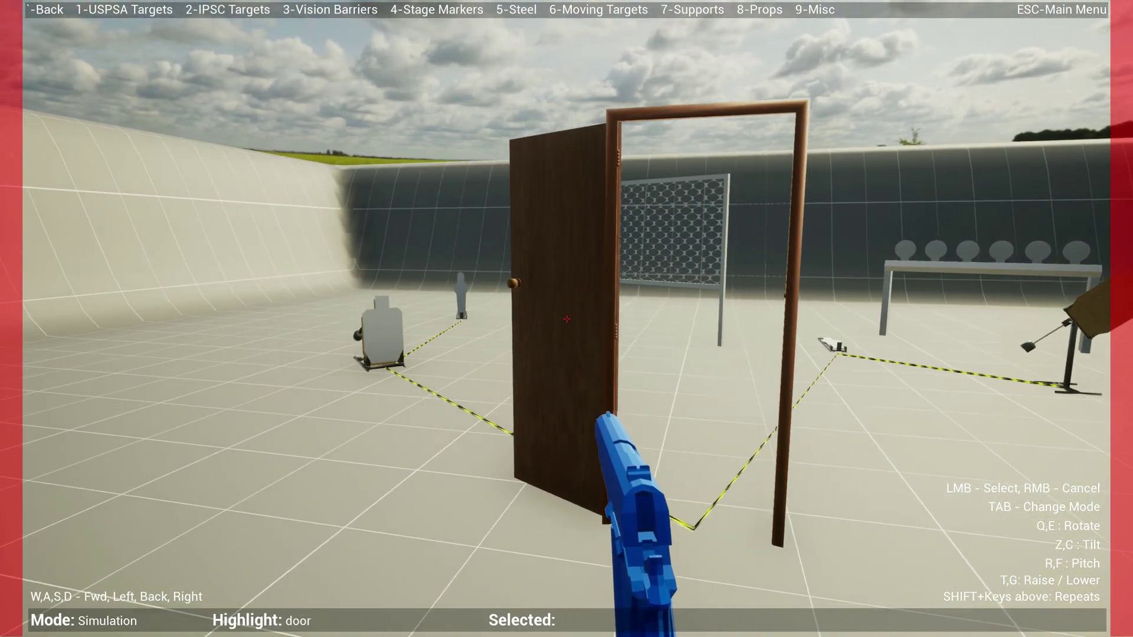
{"action": "key", "text": "w"}
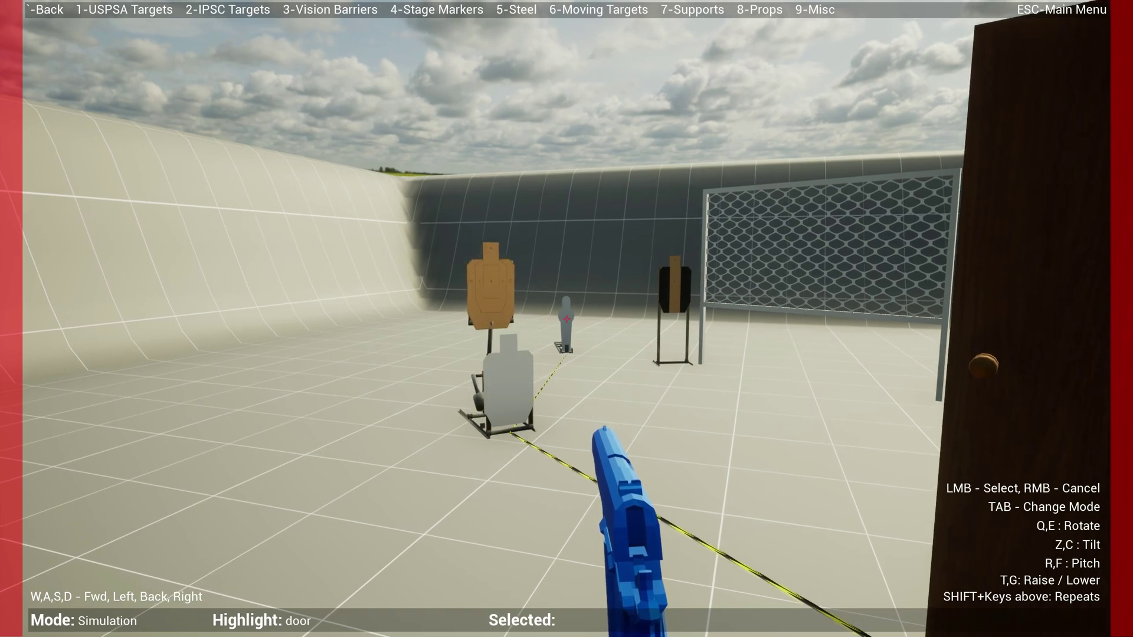
Shoot plates off the plate rack behind the swinger in the simulation
{"action": "key", "text": "s"}
{"action": "key", "text": "d"}
{"action": "key", "text": "w"}
{"action": "left_click", "coordinate": [566, 318]}
{"action": "left_click", "coordinate": [566, 319]}
{"action": "left_click", "coordinate": [567, 318]}
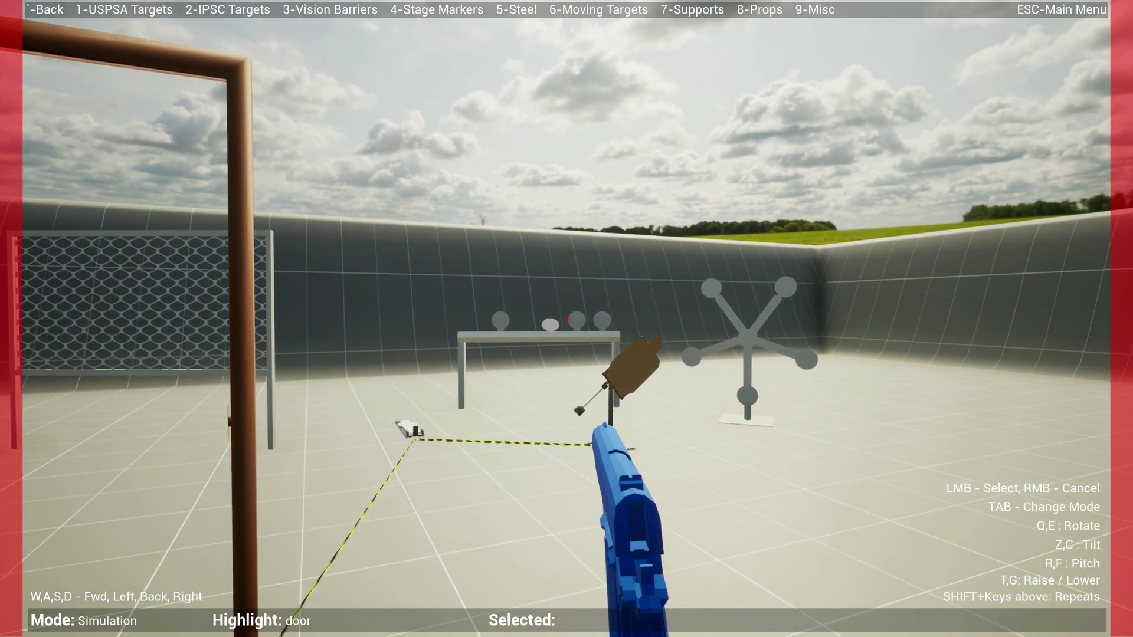
{"action": "left_click", "coordinate": [566, 318]}
{"action": "left_click", "coordinate": [566, 319]}
Shoot plates off the rotating steel star to test its motion, and return to Editing mode
{"action": "key", "text": "w"}
{"action": "left_click", "coordinate": [566, 319]}
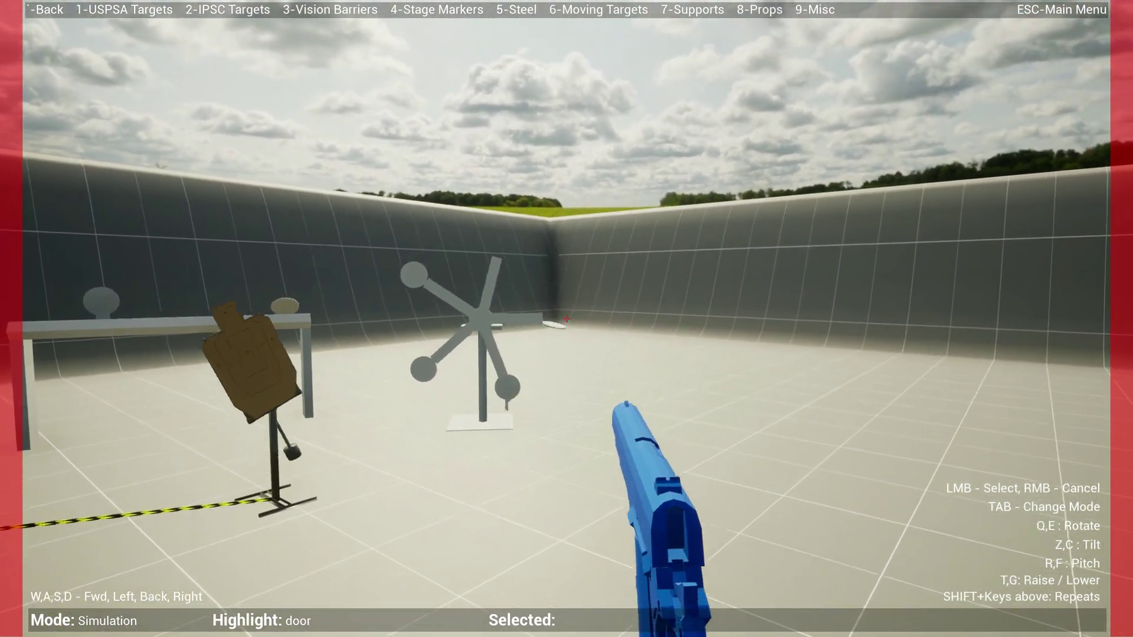
{"action": "left_click", "coordinate": [567, 318]}
{"action": "left_click", "coordinate": [566, 319]}
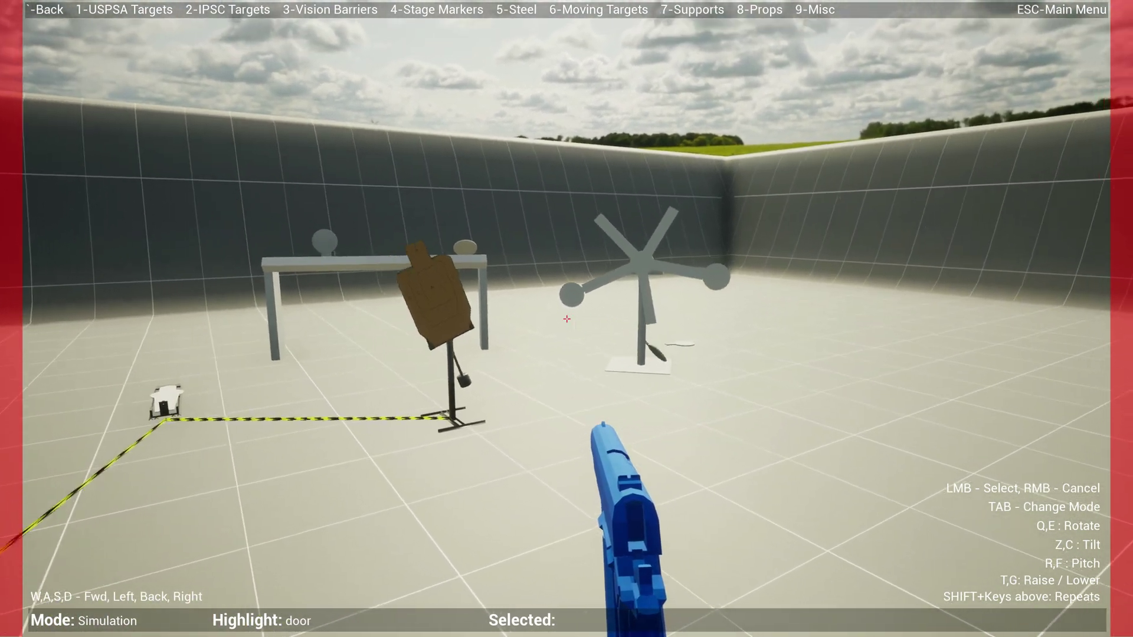
{"action": "left_click", "coordinate": [566, 318]}
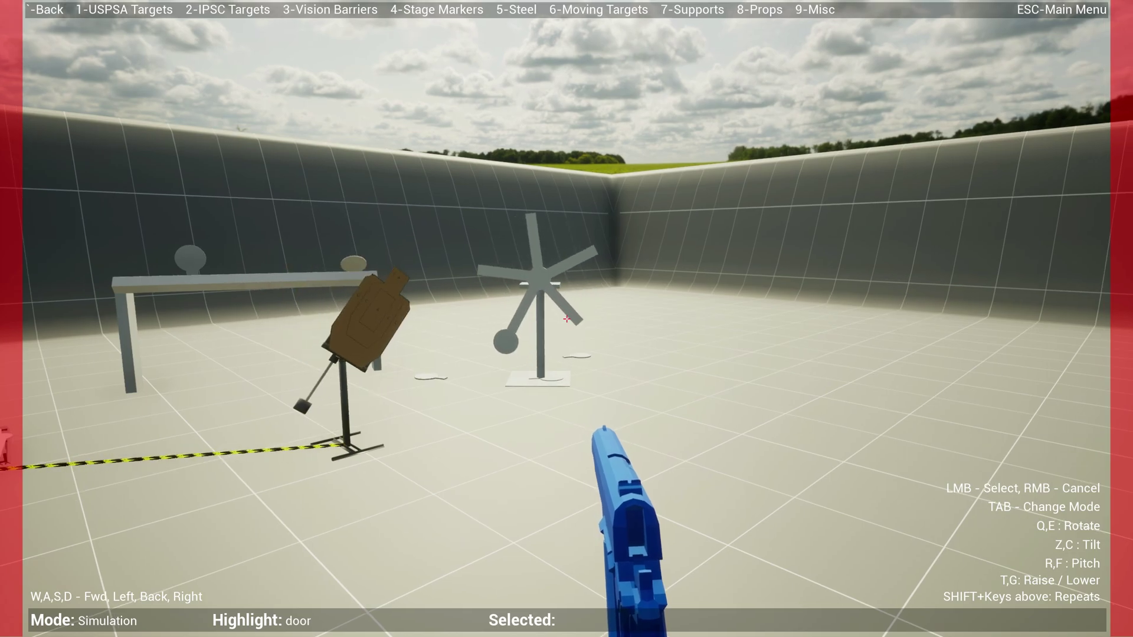
{"action": "key", "text": "s"}
{"action": "key", "text": "a"}
{"action": "key", "text": "Tab"}
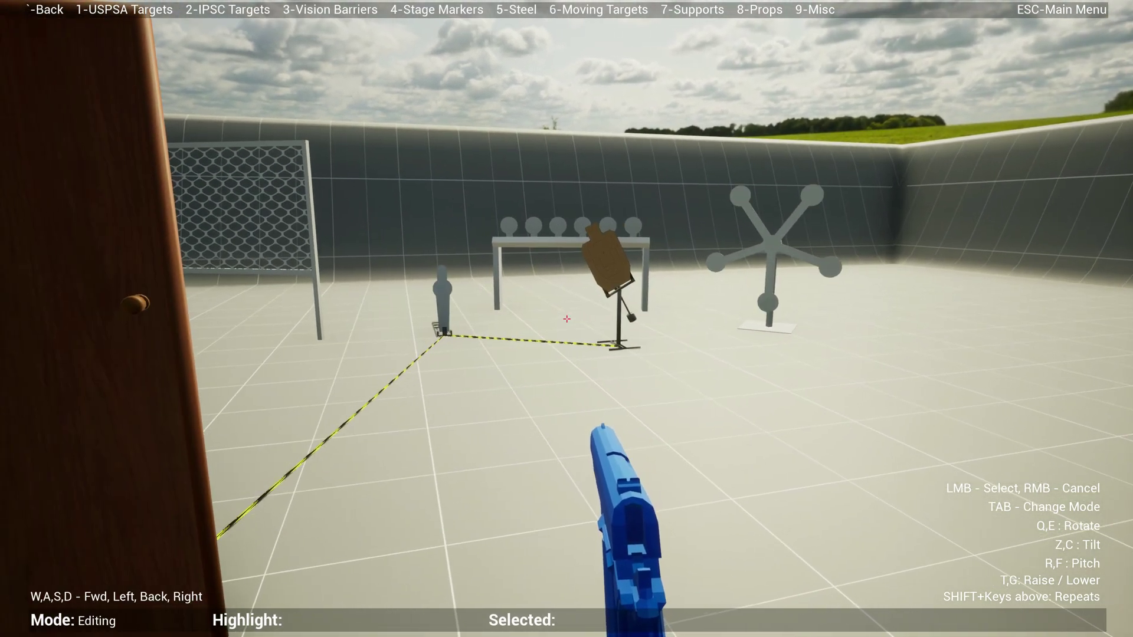
Place an irish-rack steel target on the floor beside the steel star
{"action": "key", "text": "5"}
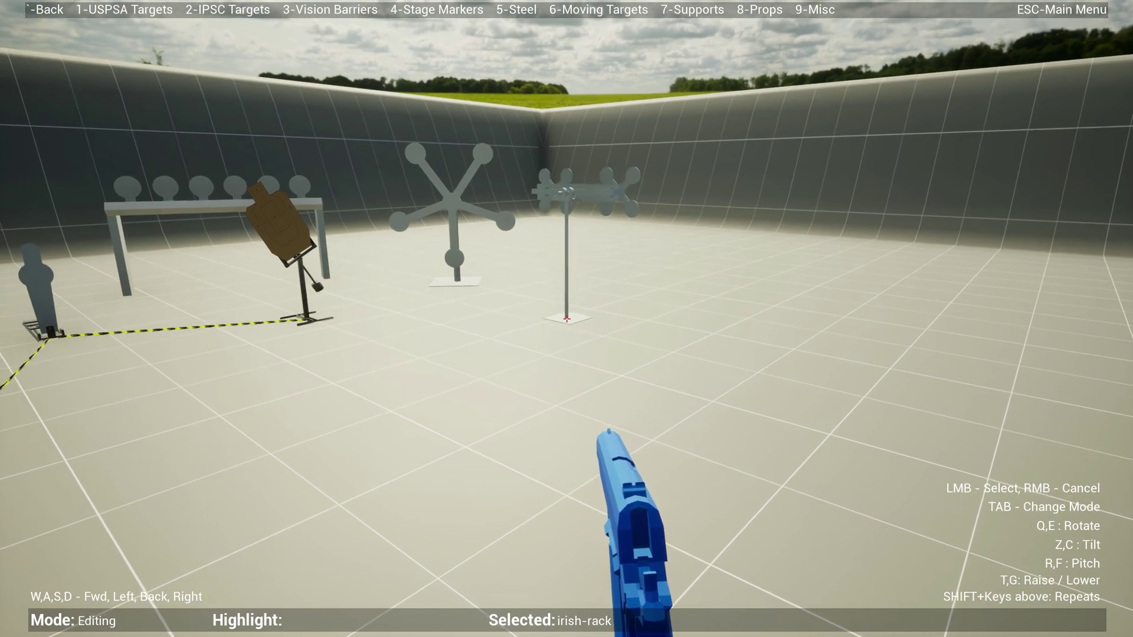
{"action": "left_click", "coordinate": [567, 319]}
{"action": "key", "text": "s"}
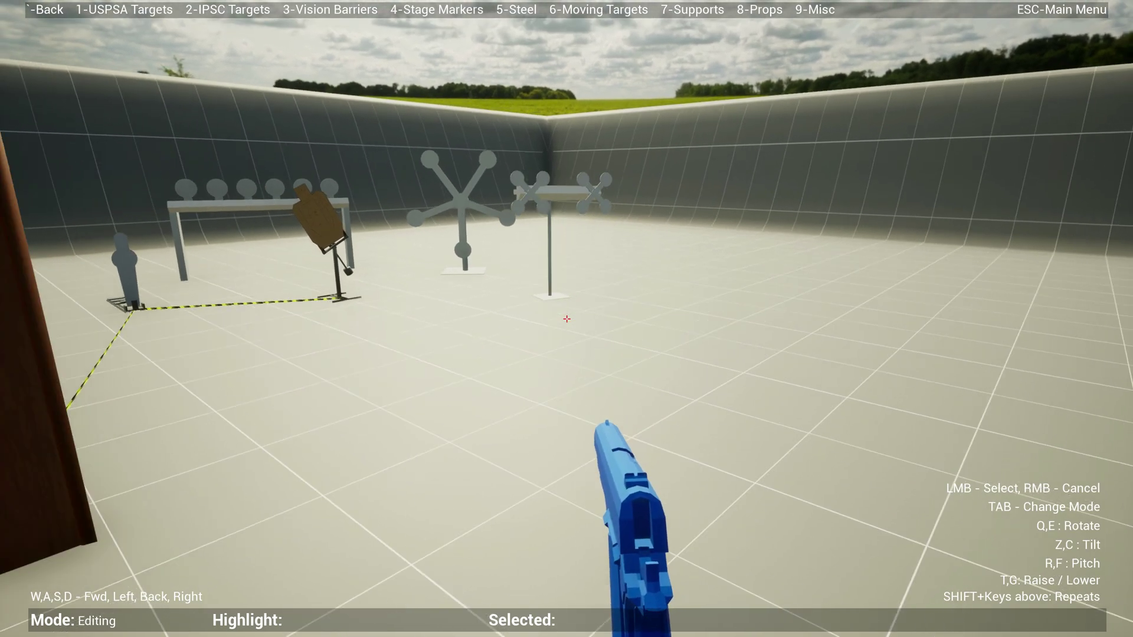
Place a polish-rack steel target on the open floor beside the irish-rack
{"action": "key", "text": "5"}
{"action": "key", "text": "6"}
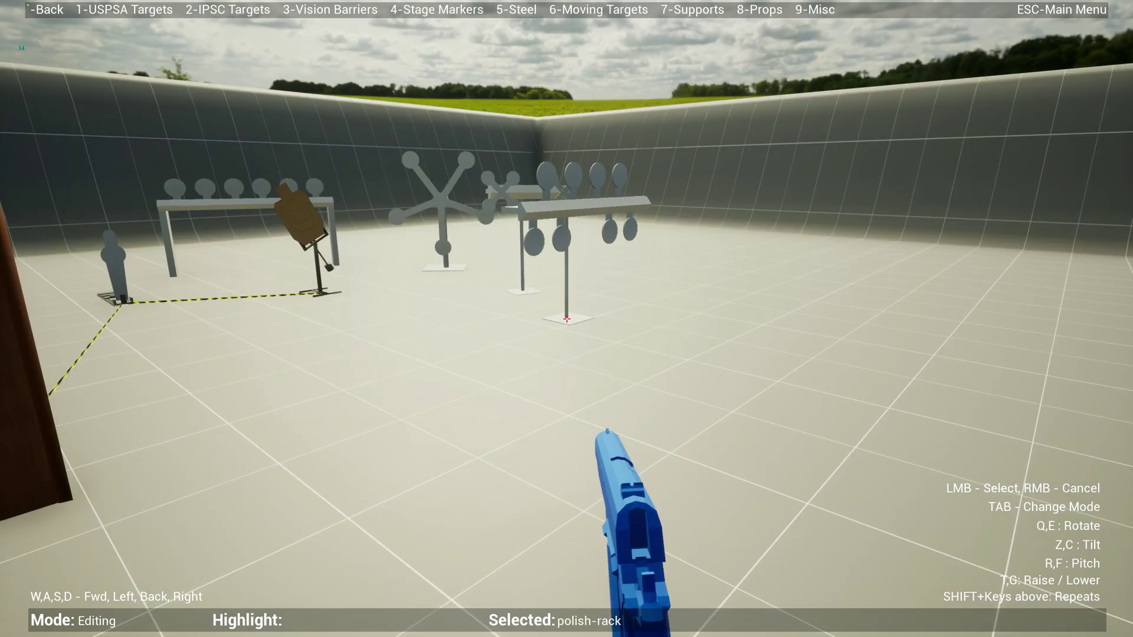
{"action": "key", "text": "w"}
{"action": "key", "text": "s"}
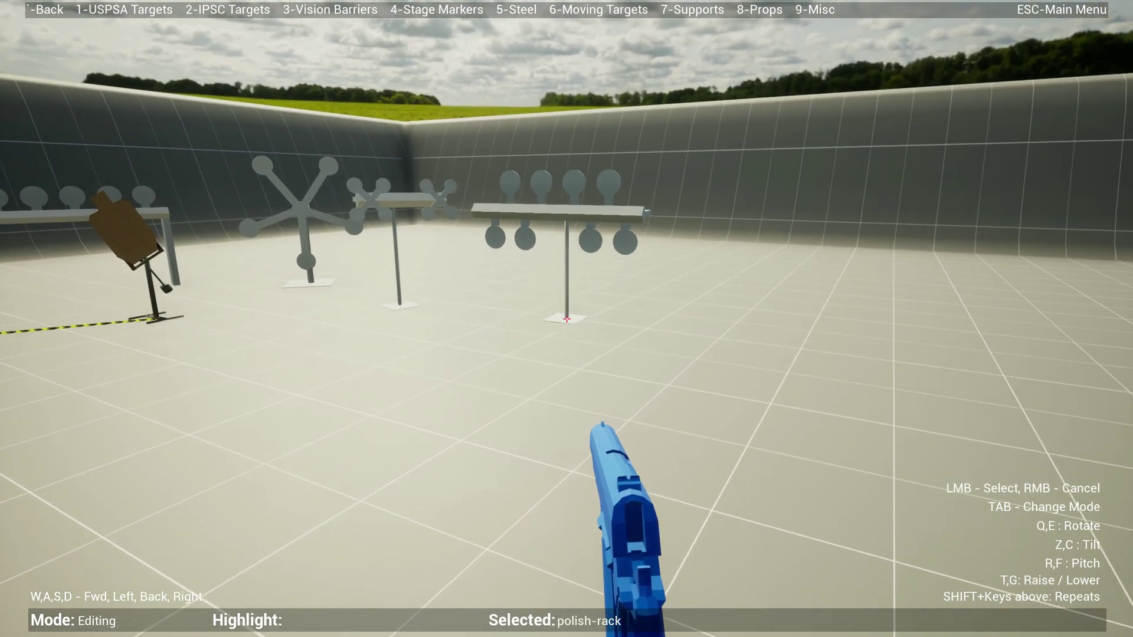
{"action": "left_click", "coordinate": [566, 318]}
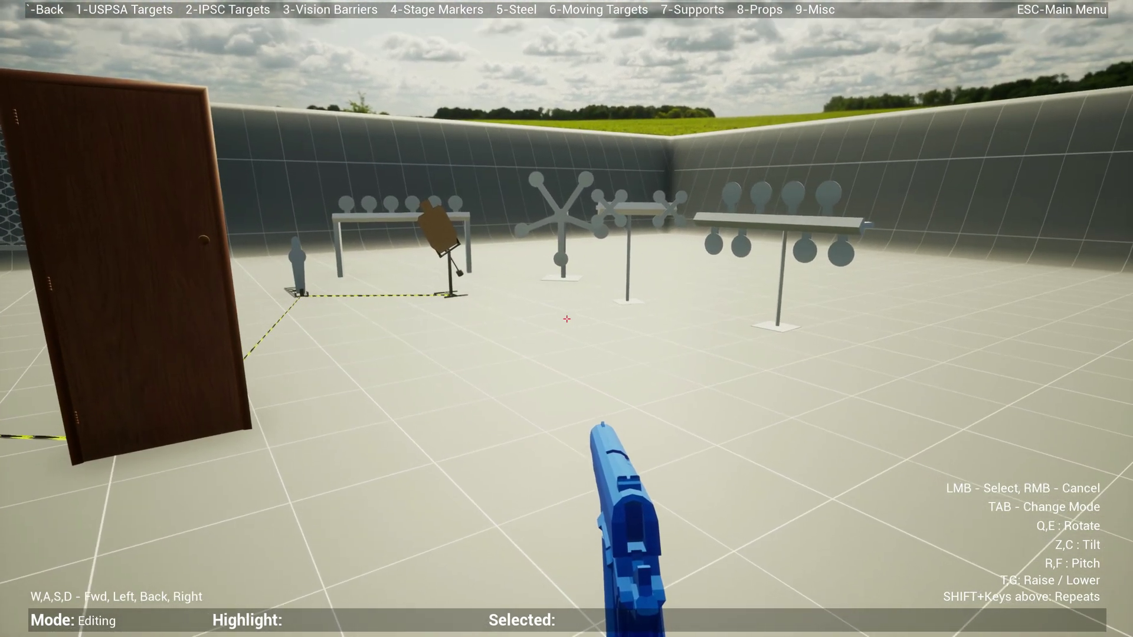
Run Simulation mode and shoot plates off the irish-rack and the steel star
{"action": "key", "text": "w"}
{"action": "key", "text": "s"}
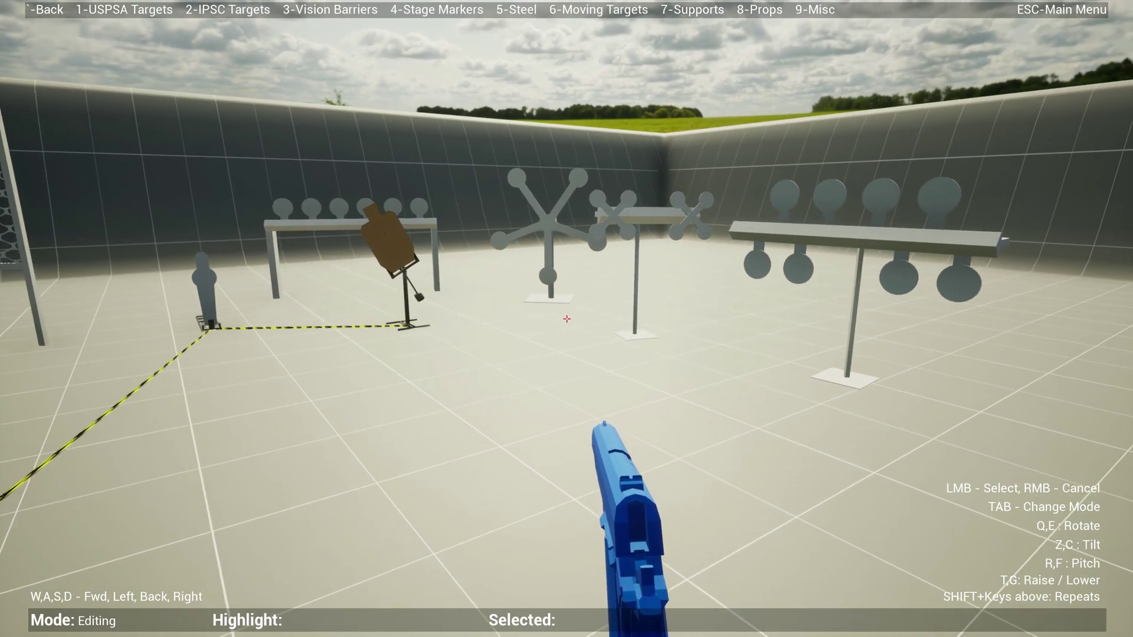
{"action": "key", "text": "Tab"}
{"action": "left_click", "coordinate": [566, 319]}
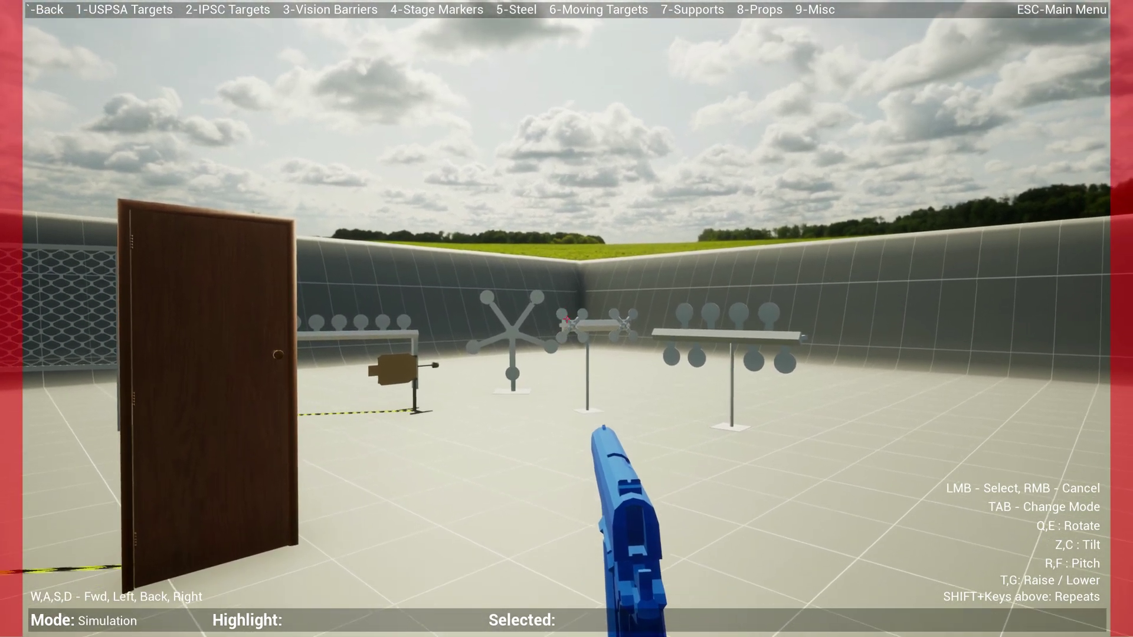
{"action": "key", "text": "w"}
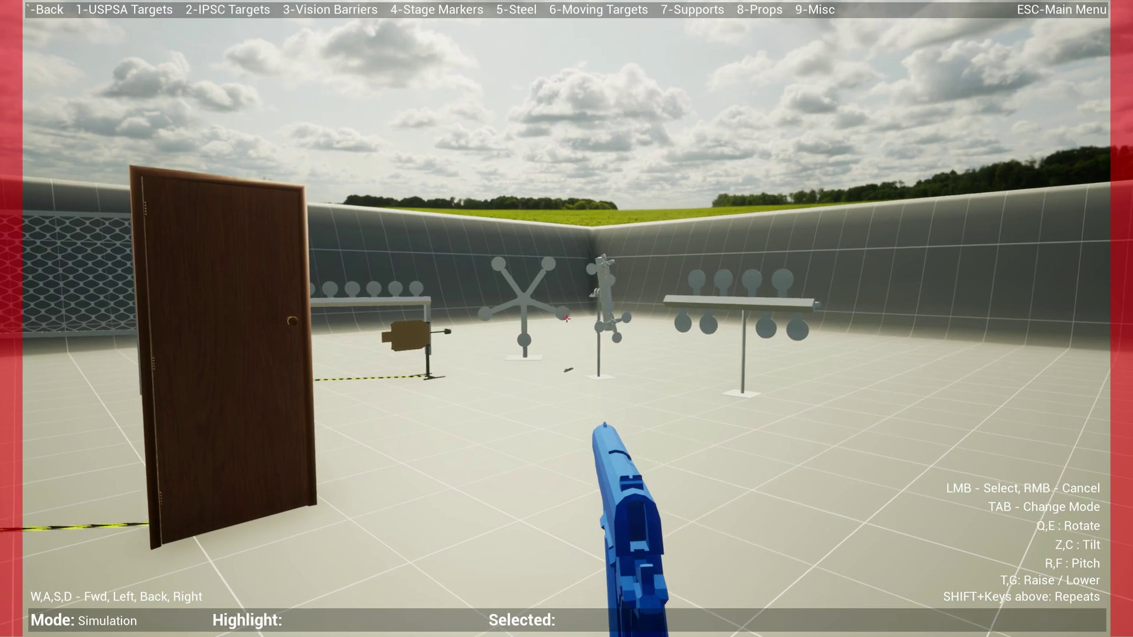
{"action": "left_click", "coordinate": [566, 319]}
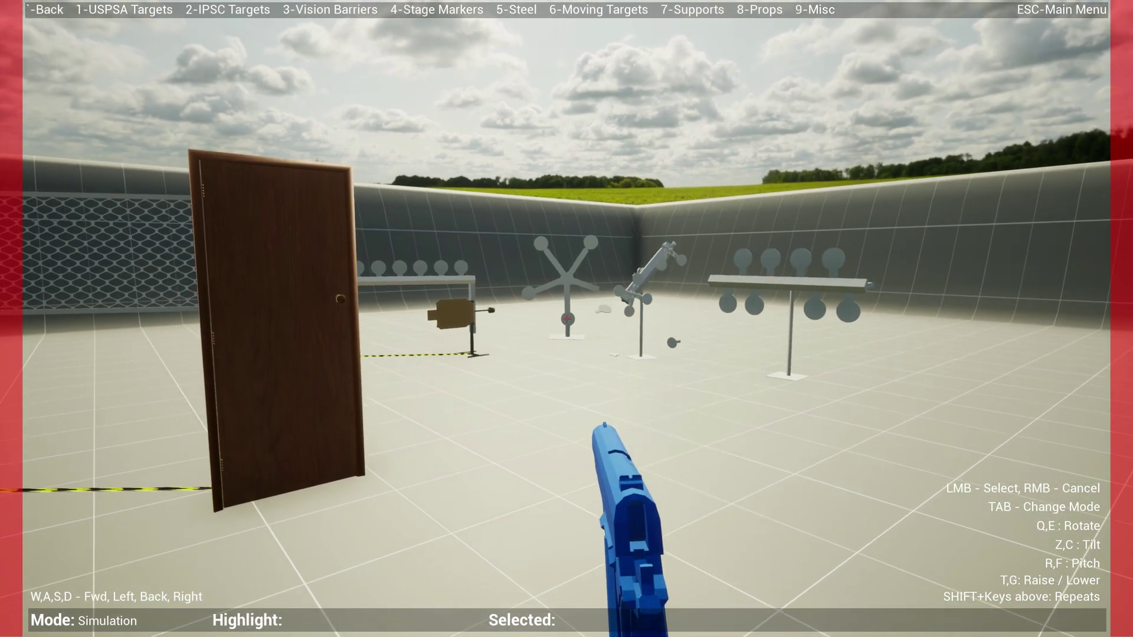
{"action": "left_click", "coordinate": [567, 319]}
Shoot plates off the polish-rack to check how its beam tips
{"action": "key", "text": "w"}
{"action": "key", "text": "w"}
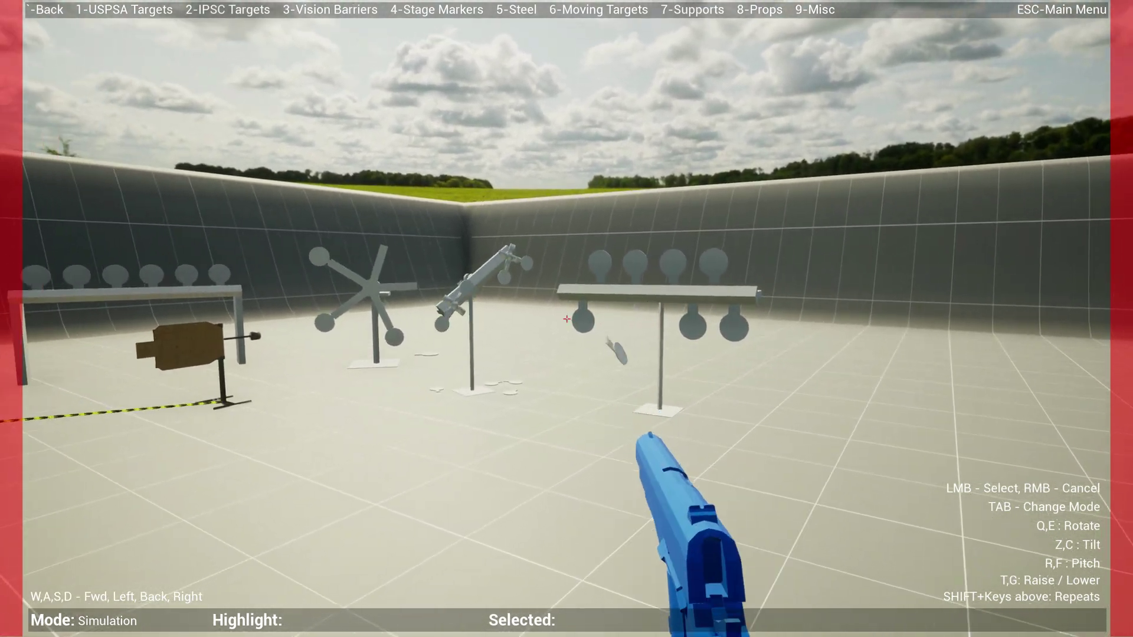
{"action": "key", "text": "w"}
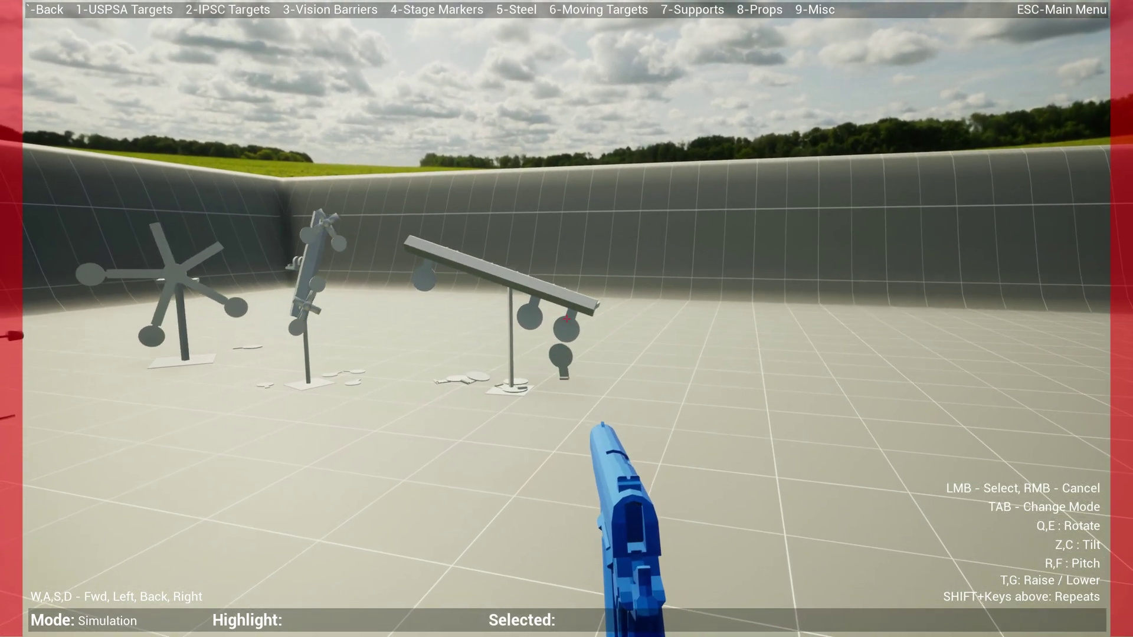
{"action": "key", "text": "s"}
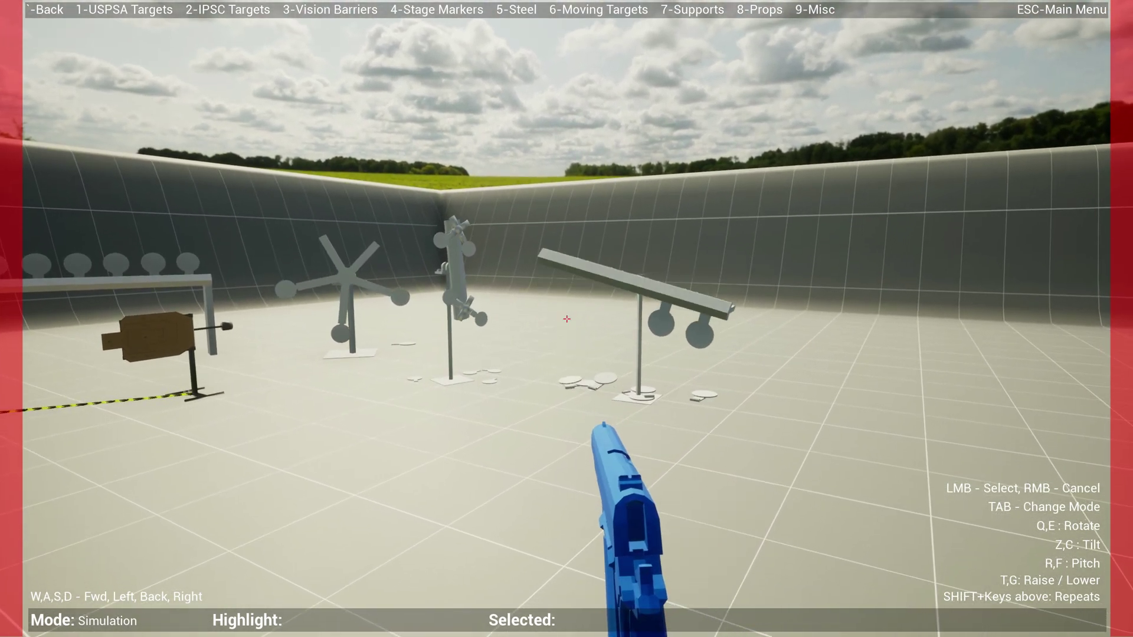
{"action": "key", "text": "s"}
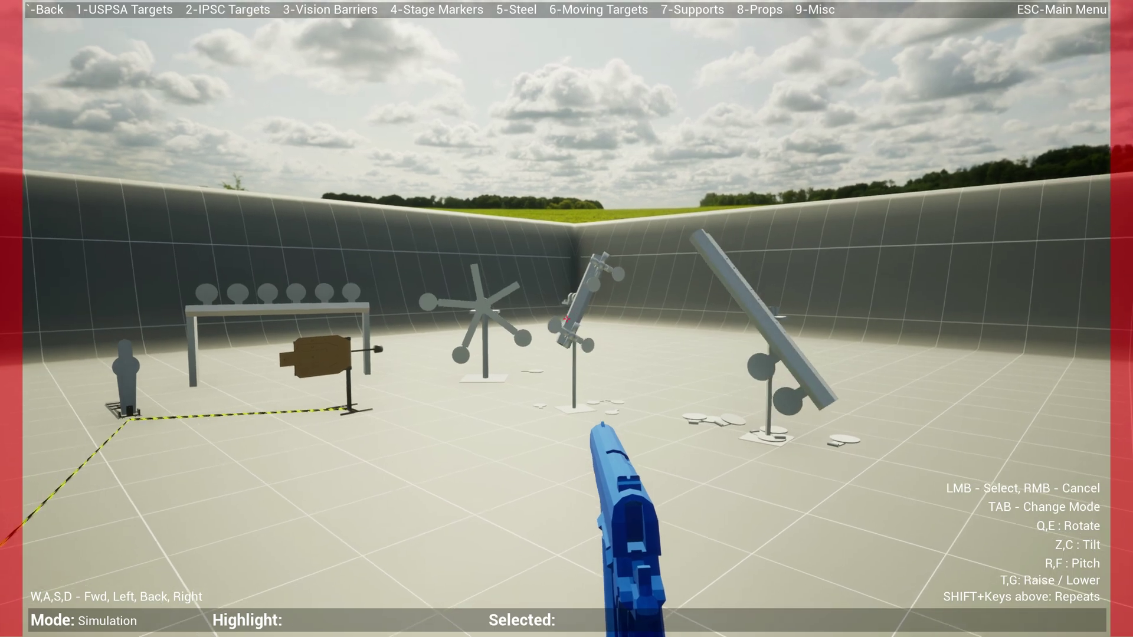
Shoot the plate rack, open the door to trigger the linked targets, and return to Editing mode
{"action": "key", "text": "s"}
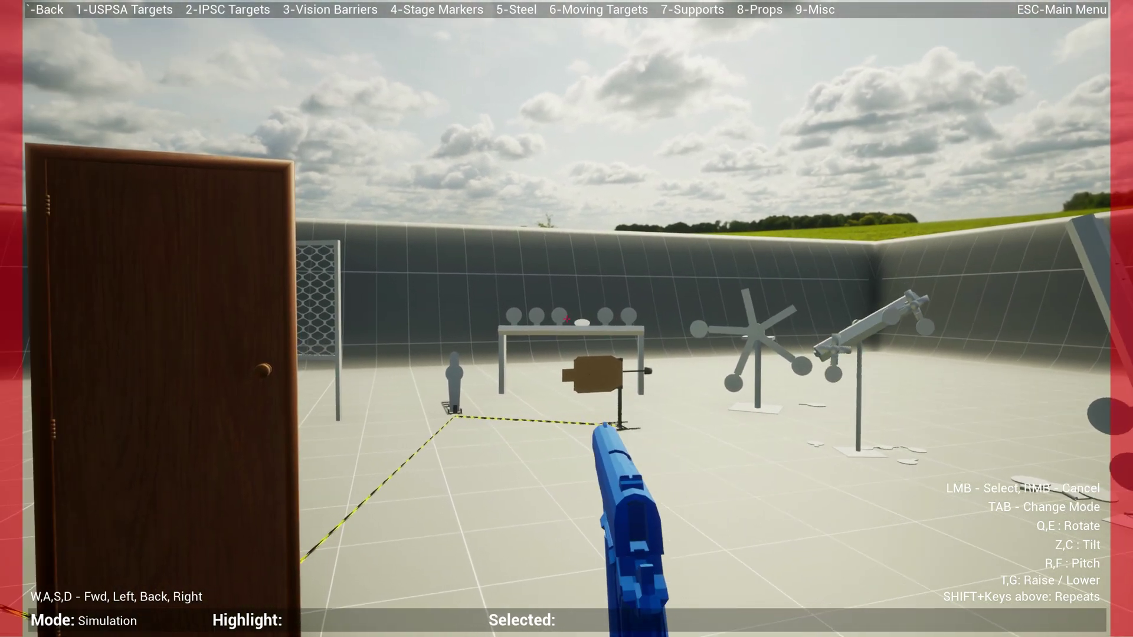
{"action": "key", "text": "s"}
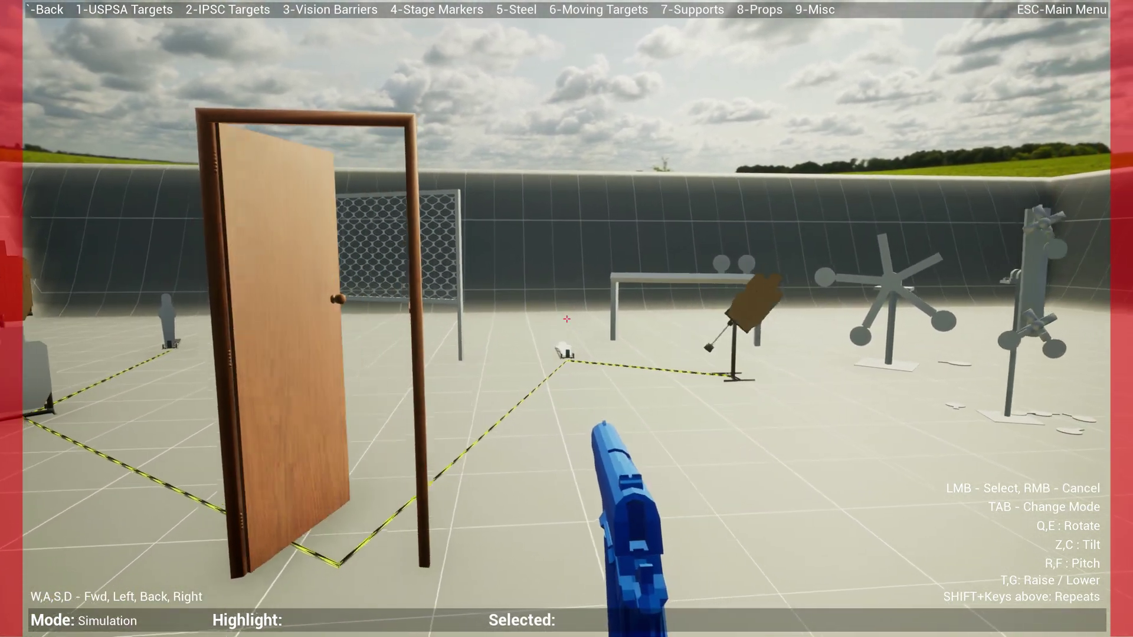
{"action": "key", "text": "s"}
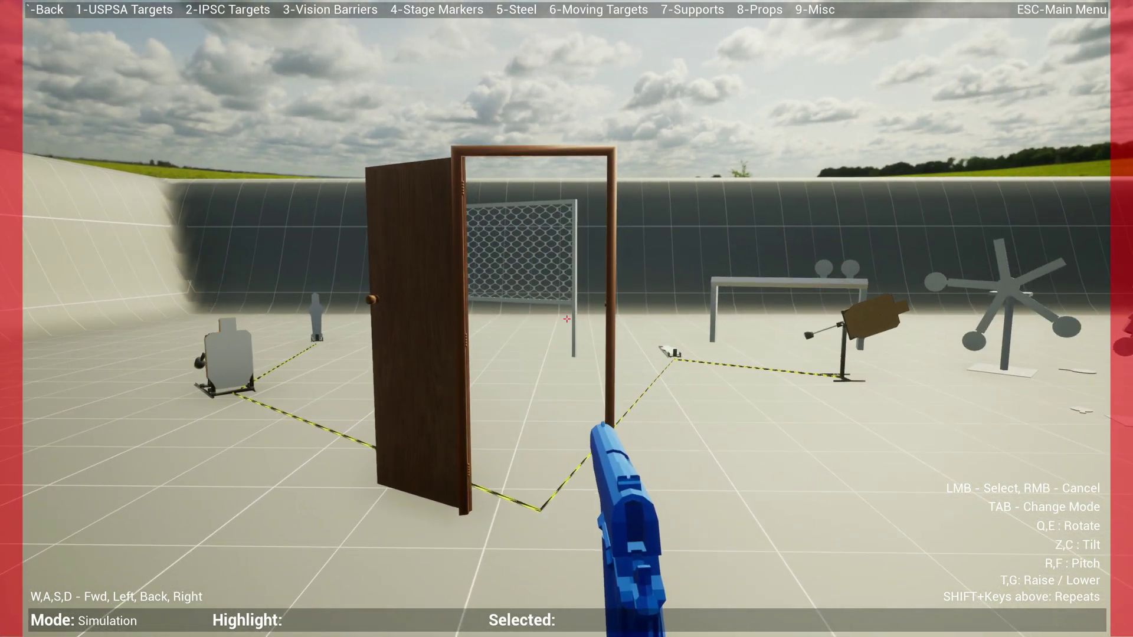
{"action": "key", "text": "Tab"}
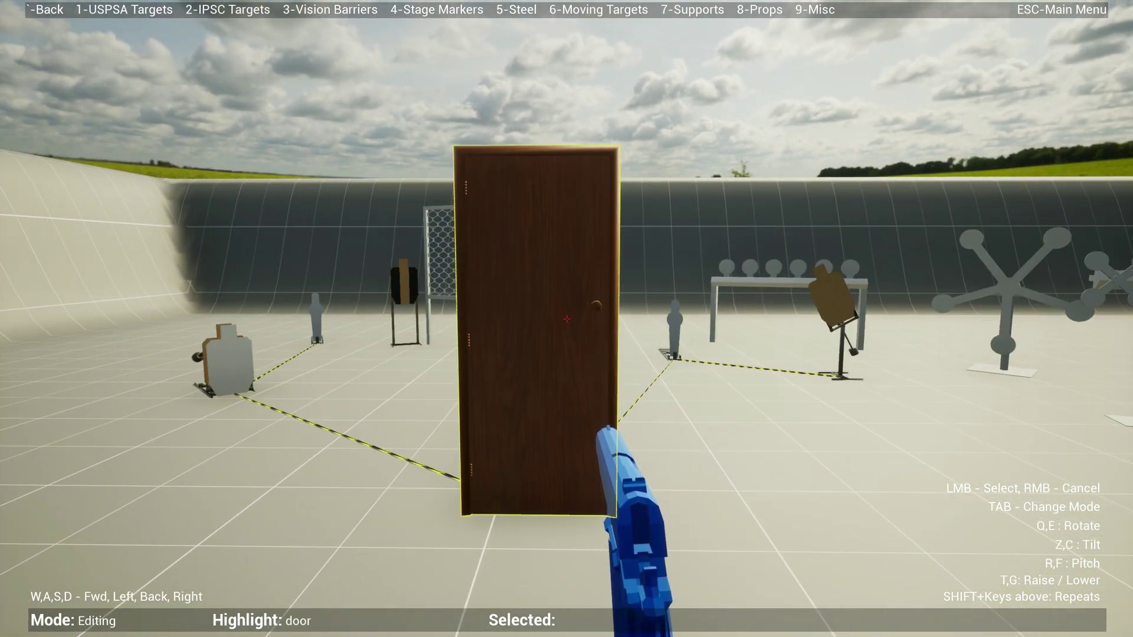
Preview the stage photo in the Full Stage and Perspective views, and close the photo preview
{"action": "key", "text": "Escape"}
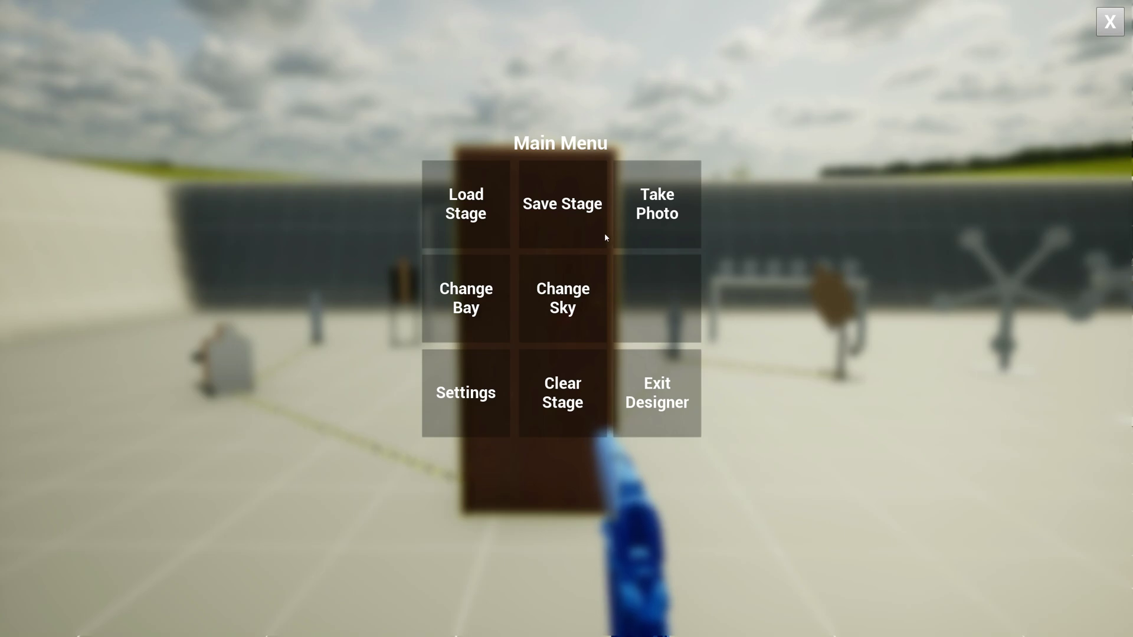
{"action": "left_click", "coordinate": [669, 212]}
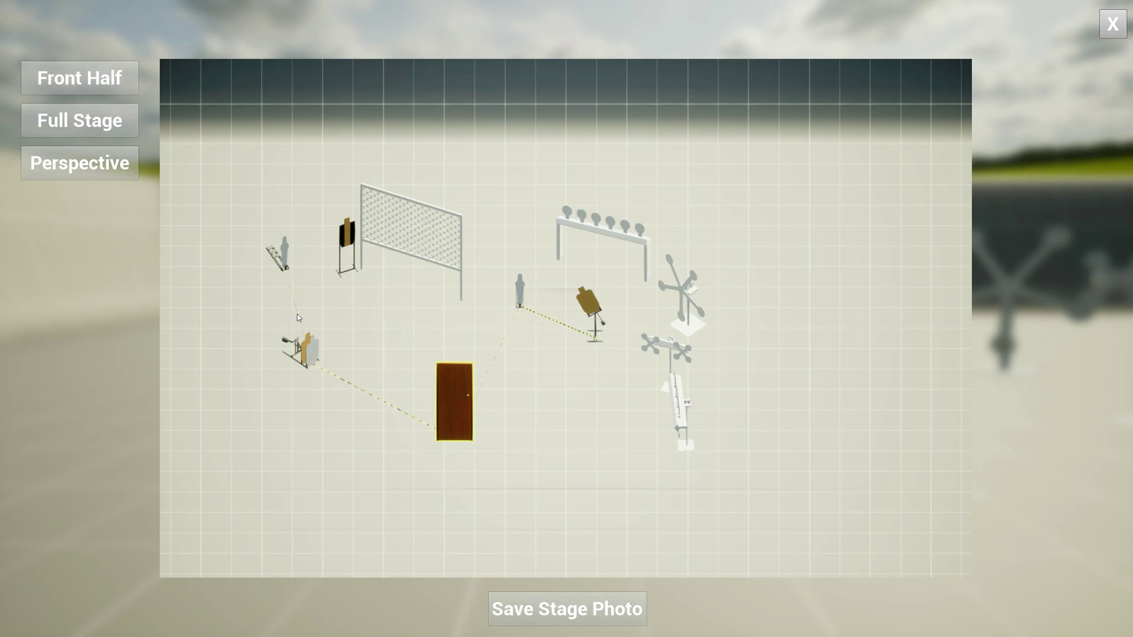
{"action": "left_click", "coordinate": [80, 121]}
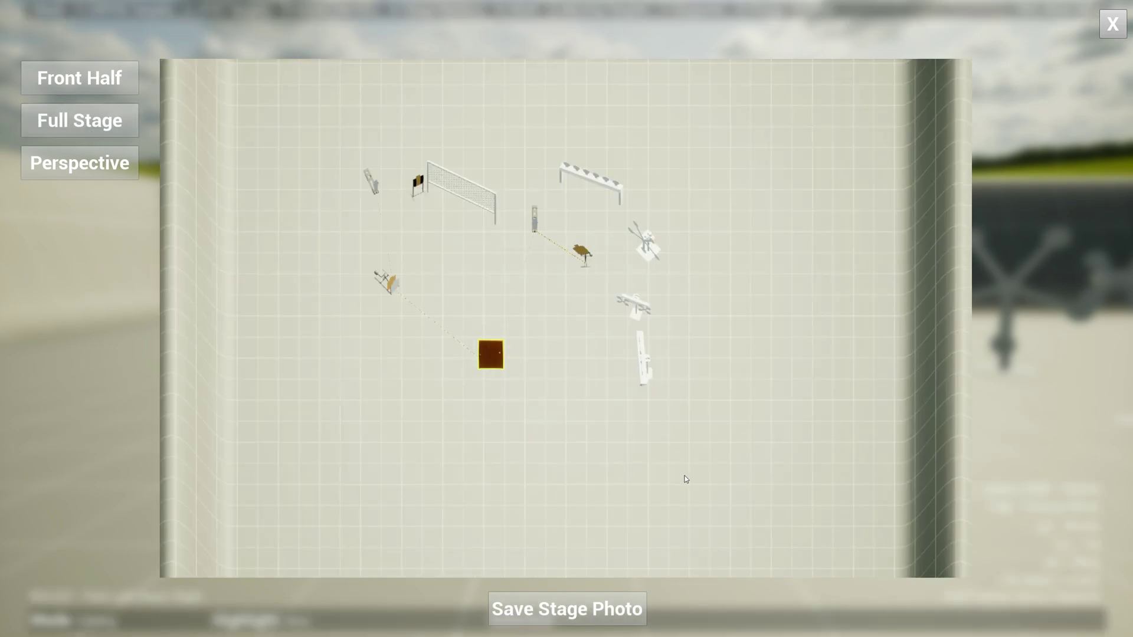
{"action": "left_click", "coordinate": [80, 162]}
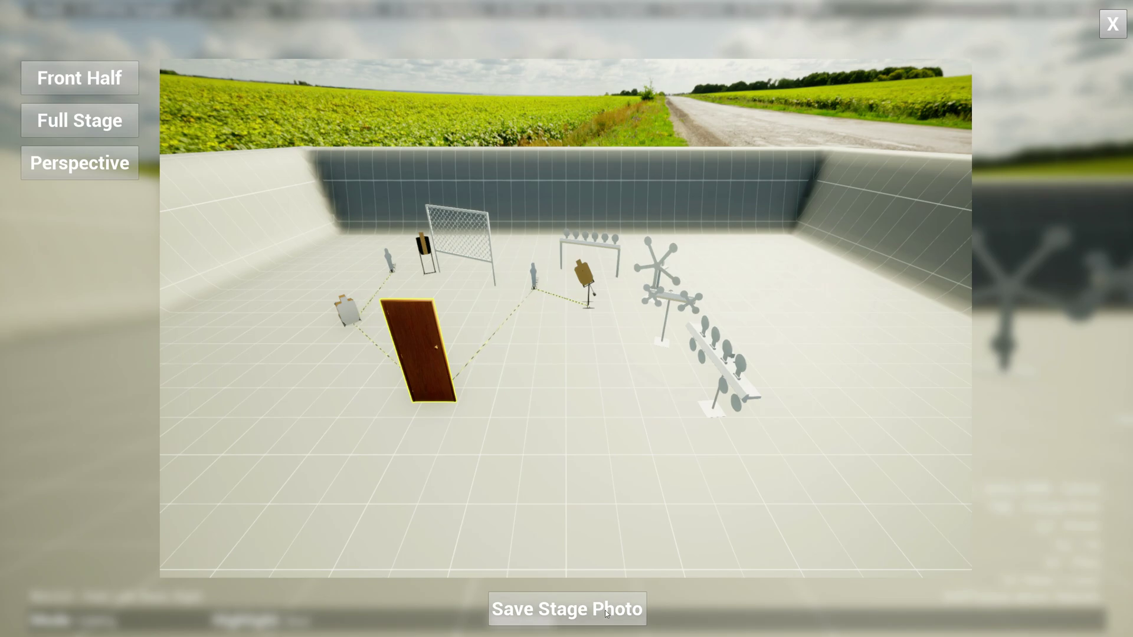
{"action": "left_click", "coordinate": [1113, 24]}
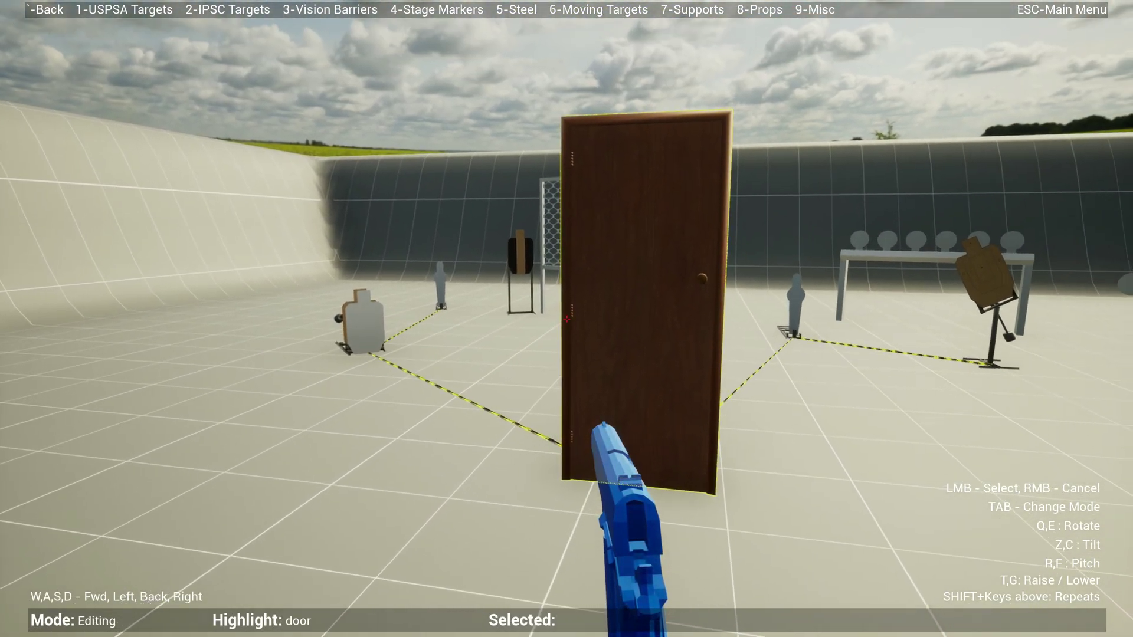
Change the stage's bay to the plain orange one
{"action": "key", "text": "Escape"}
{"action": "left_click", "coordinate": [484, 316]}
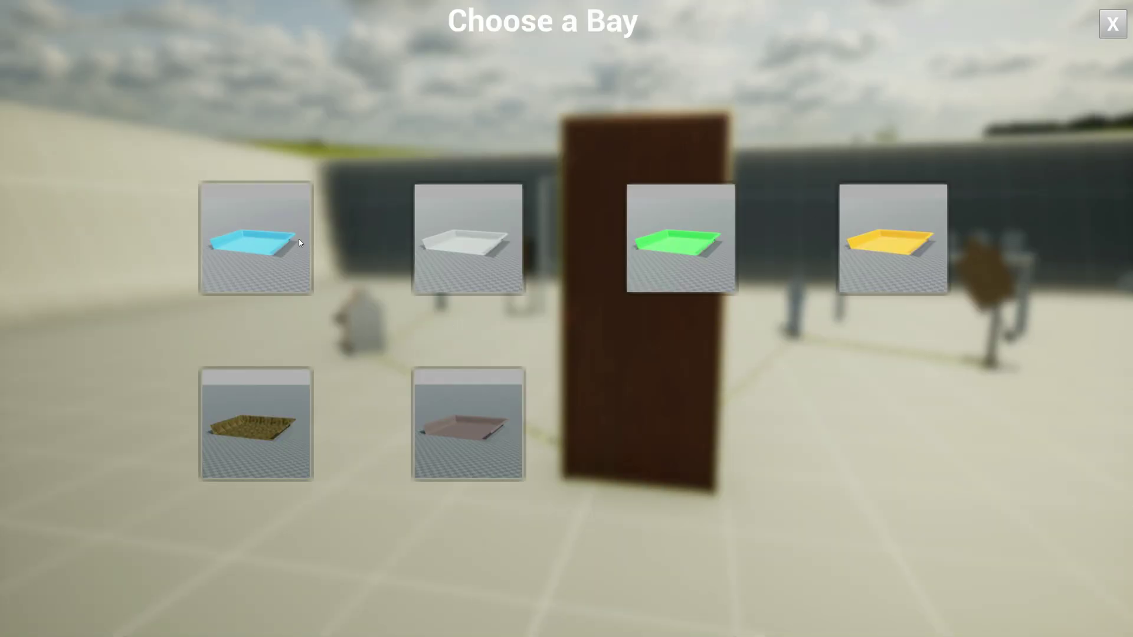
{"action": "left_click", "coordinate": [897, 254]}
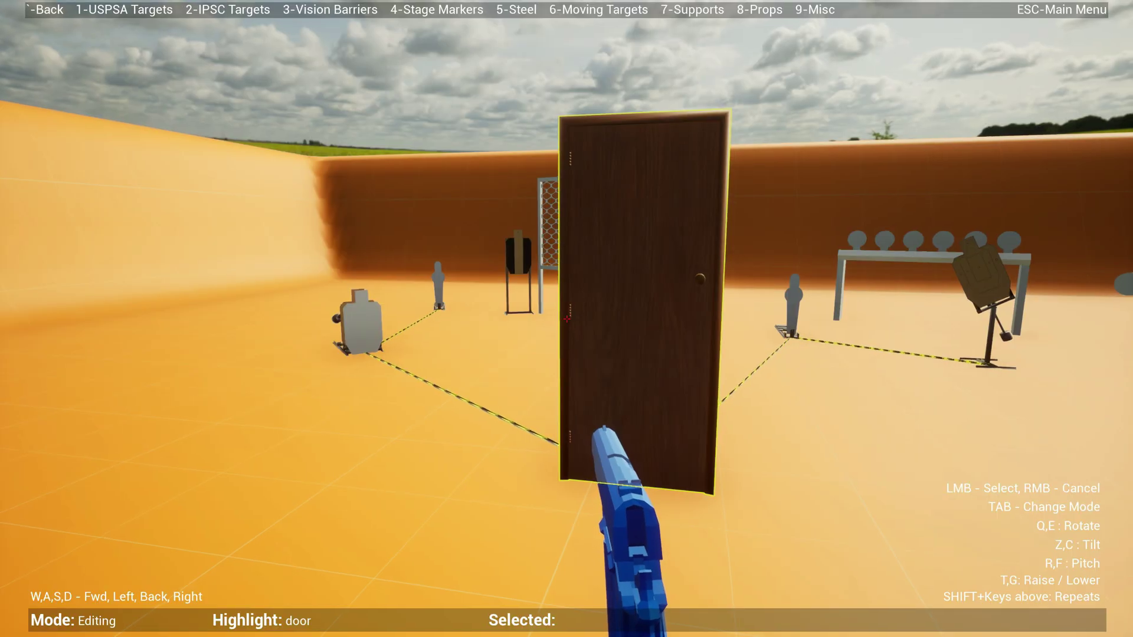
Change the bay to the natural one with mossy ground and earthen berms
{"action": "key", "text": "Escape"}
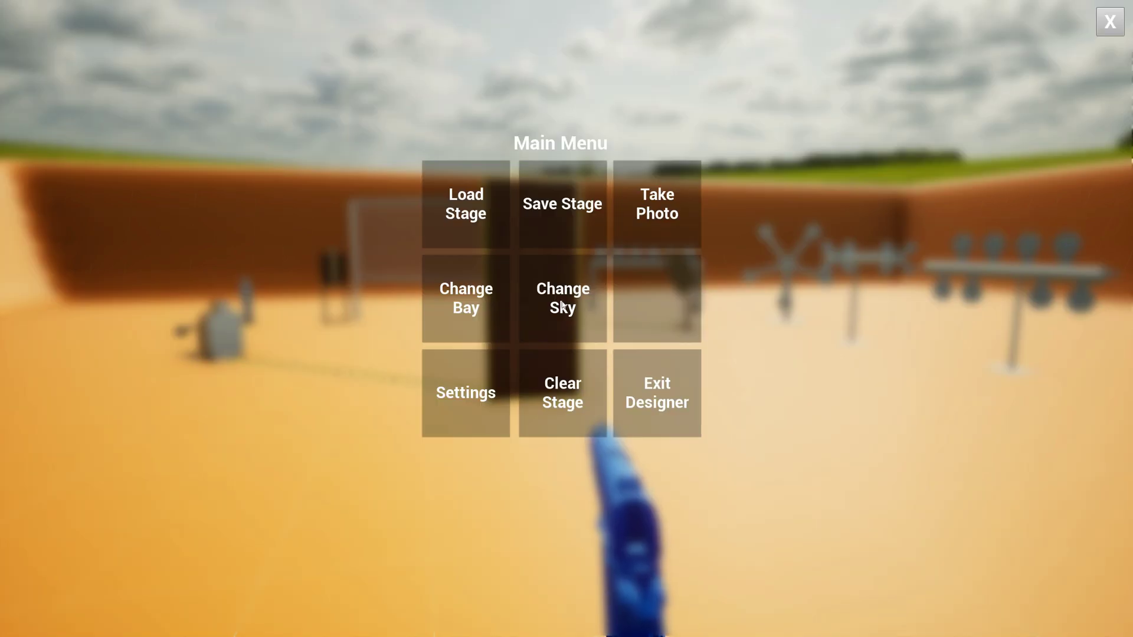
{"action": "left_click", "coordinate": [470, 291]}
{"action": "left_click", "coordinate": [255, 423]}
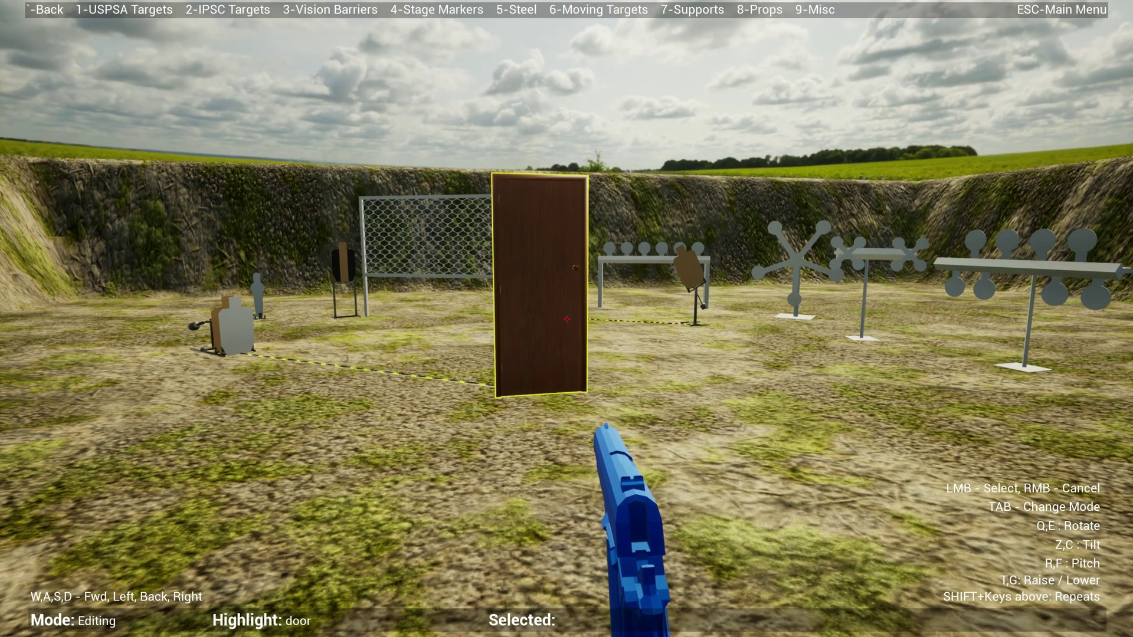
{"action": "key", "text": "w"}
Change the sky to the night scene with the illuminated building and view the stage in it
{"action": "key", "text": "Escape"}
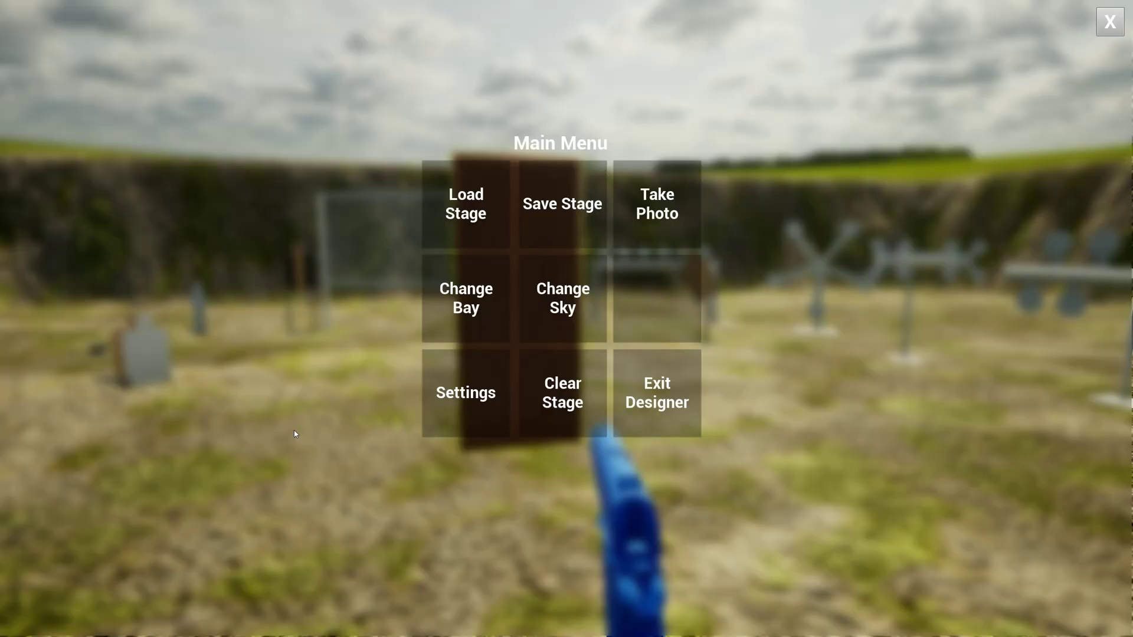
{"action": "left_click", "coordinate": [562, 318]}
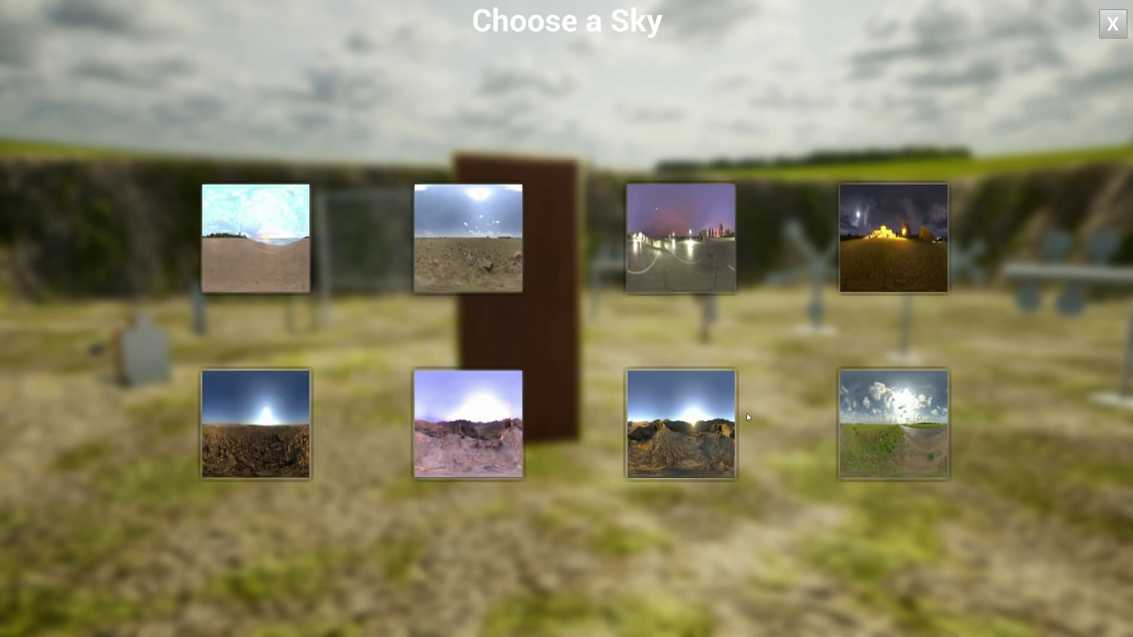
{"action": "left_click", "coordinate": [907, 256]}
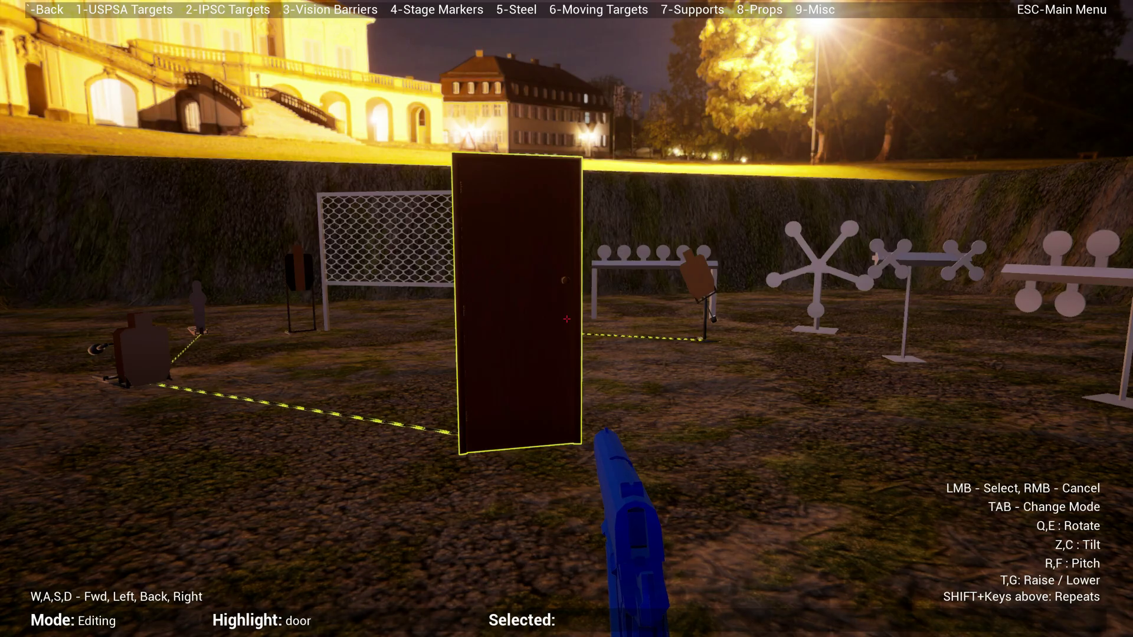
{"action": "key", "text": "s"}
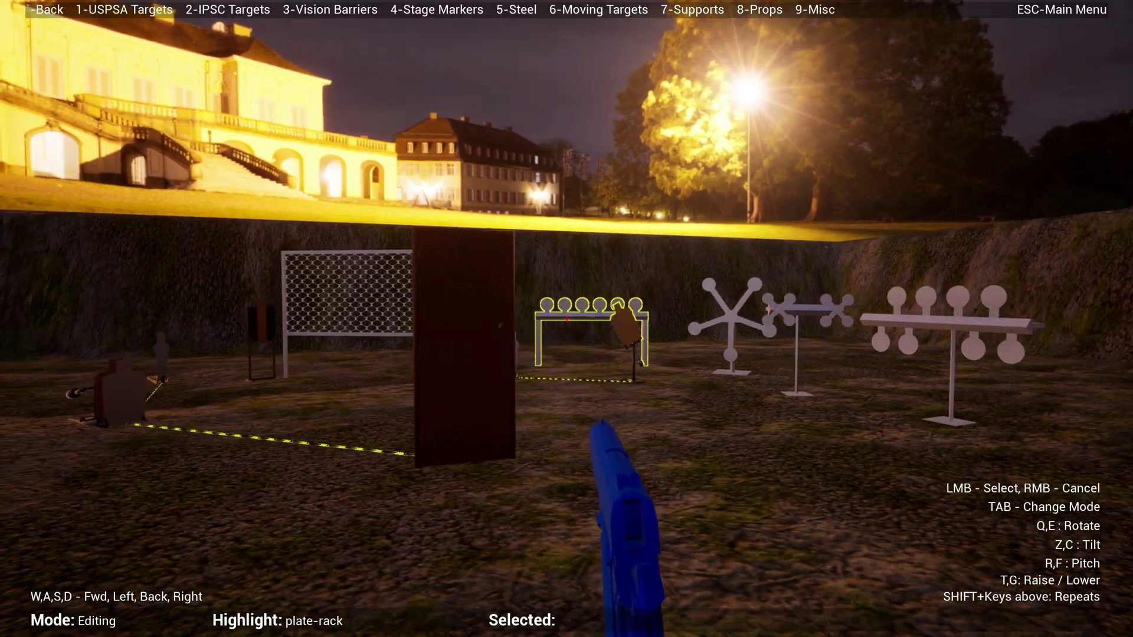
Change the sky to the pale purple mountain scene with the bright low sun
{"action": "key", "text": "Escape"}
{"action": "left_click", "coordinate": [577, 313]}
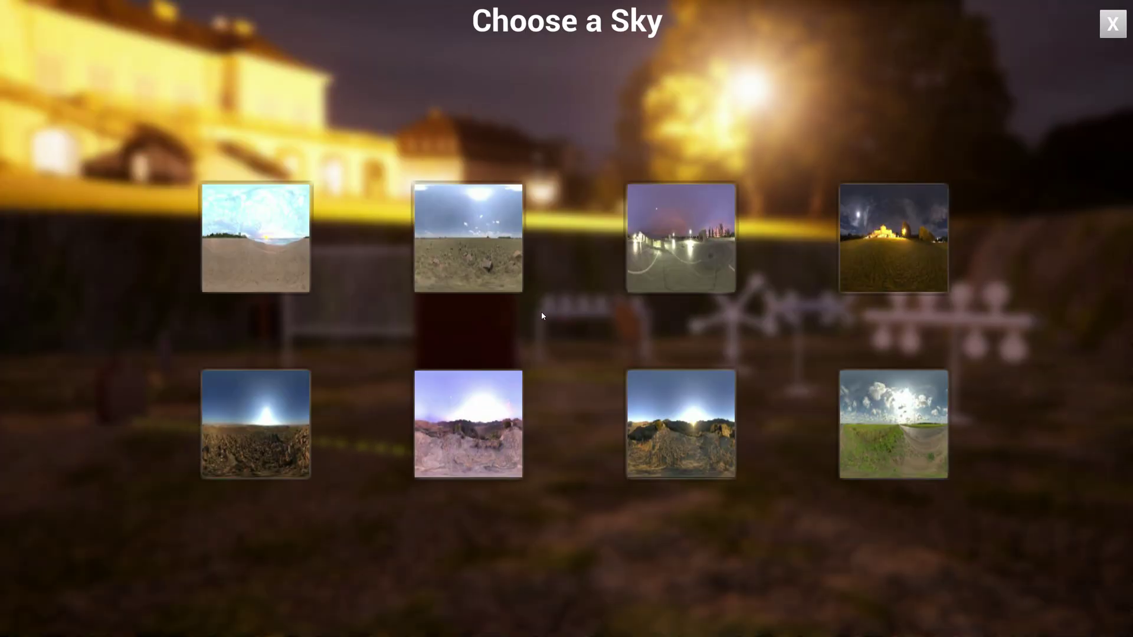
{"action": "left_click", "coordinate": [482, 433]}
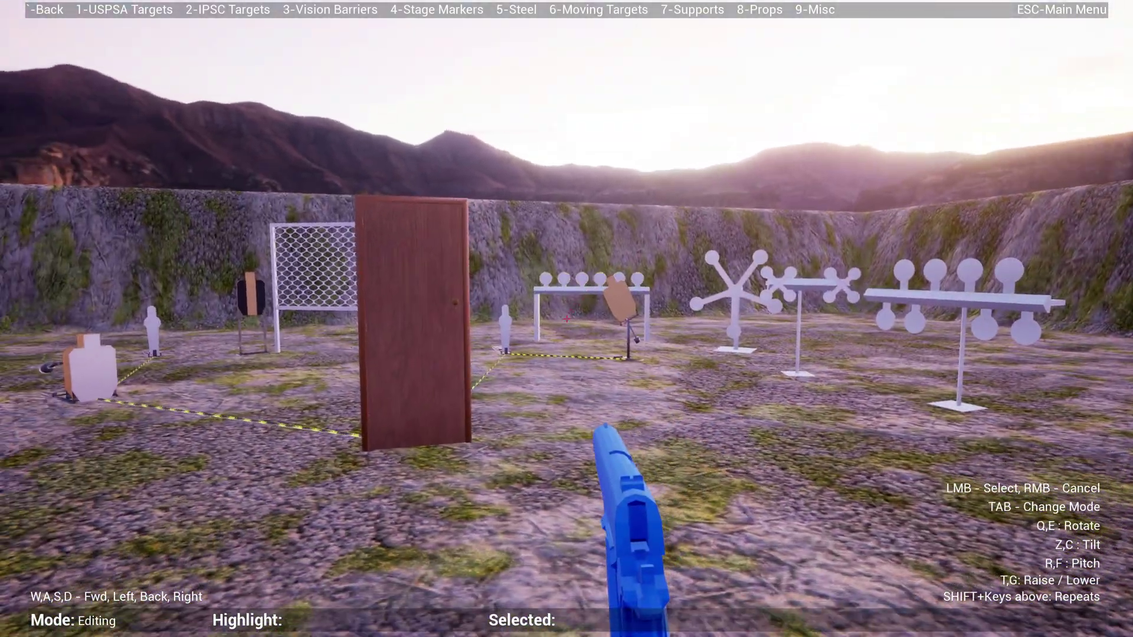
Set the Sky Rotation to 29.885 and walk around the stage to check the light
{"action": "key", "text": "Escape"}
{"action": "left_click", "coordinate": [462, 416]}
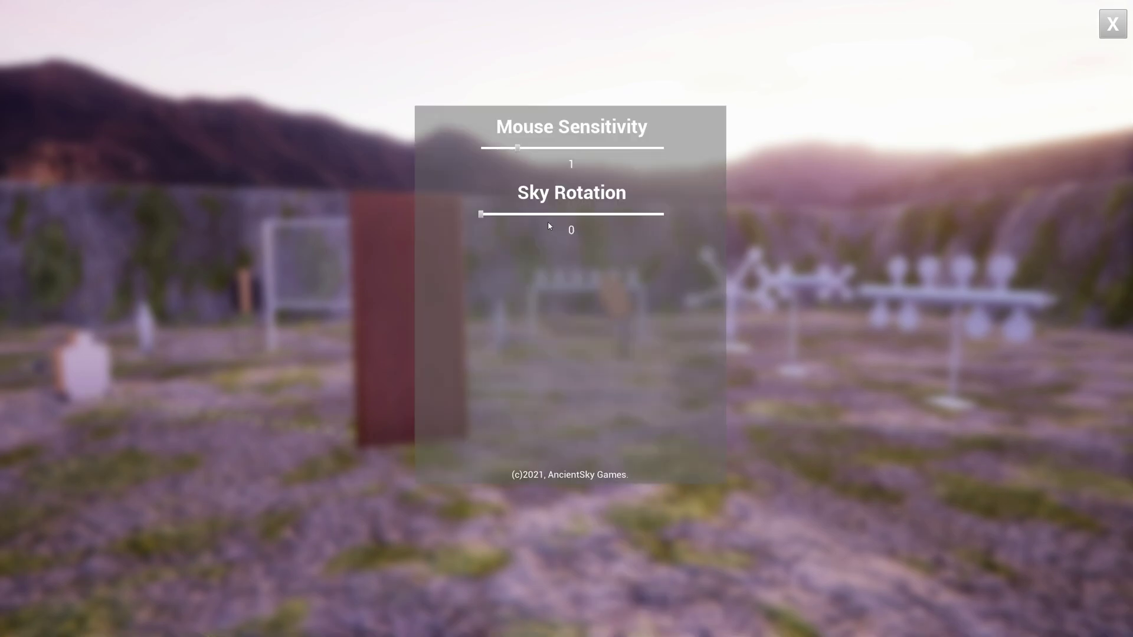
{"action": "left_click_drag", "start_coordinate": [483, 220], "coordinate": [501, 221]}
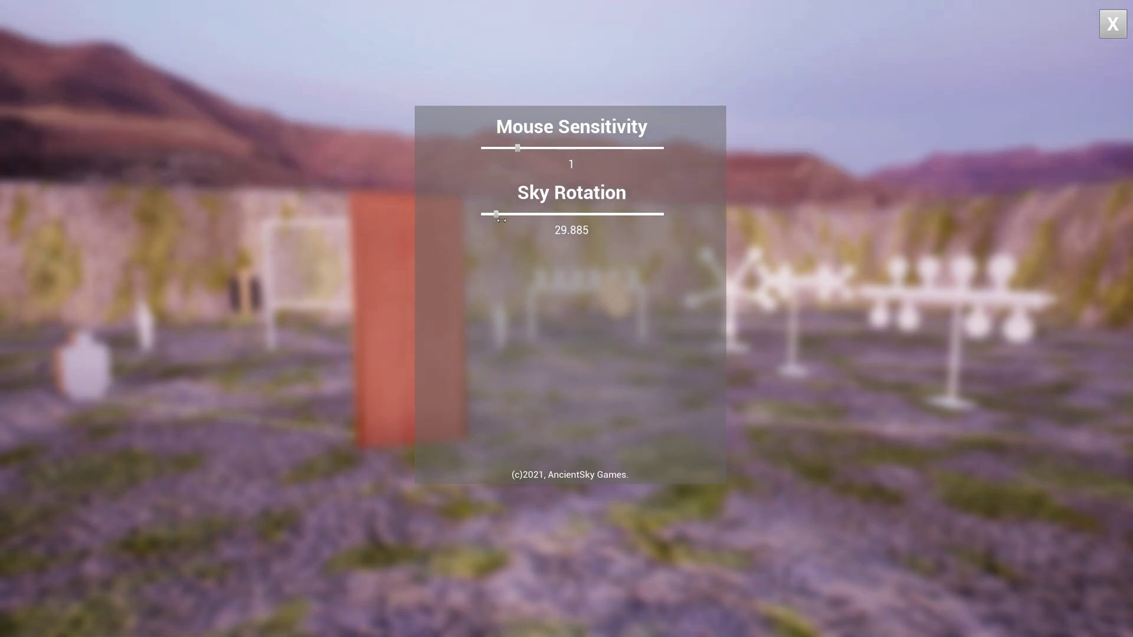
{"action": "left_click", "coordinate": [1108, 35]}
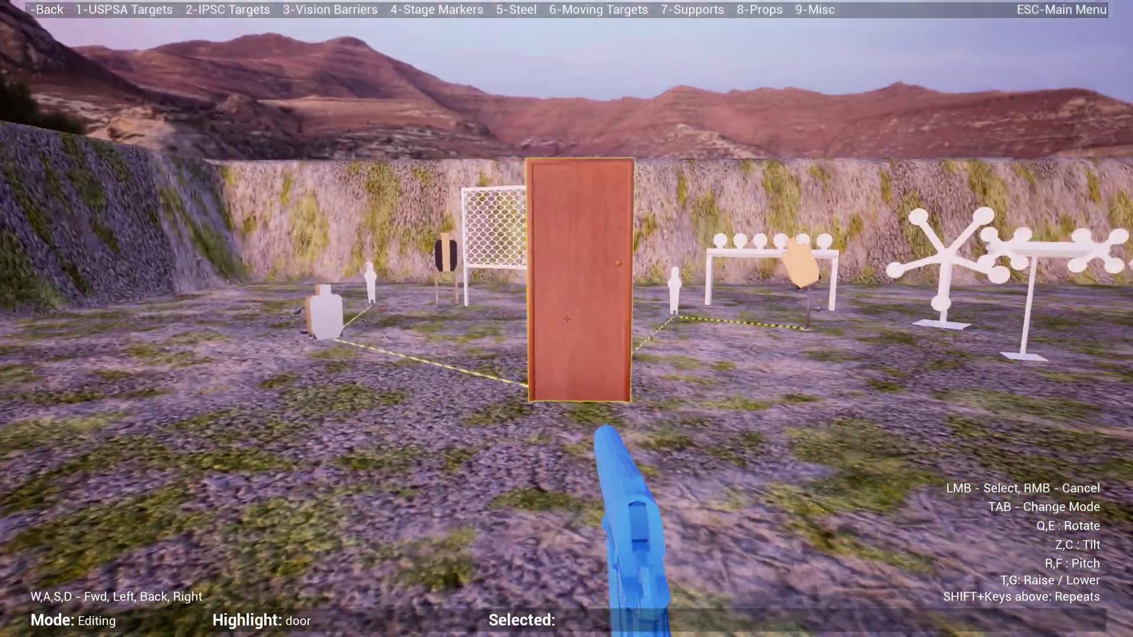
{"action": "key", "text": "s"}
{"action": "key", "text": "a"}
{"action": "key", "text": "w"}
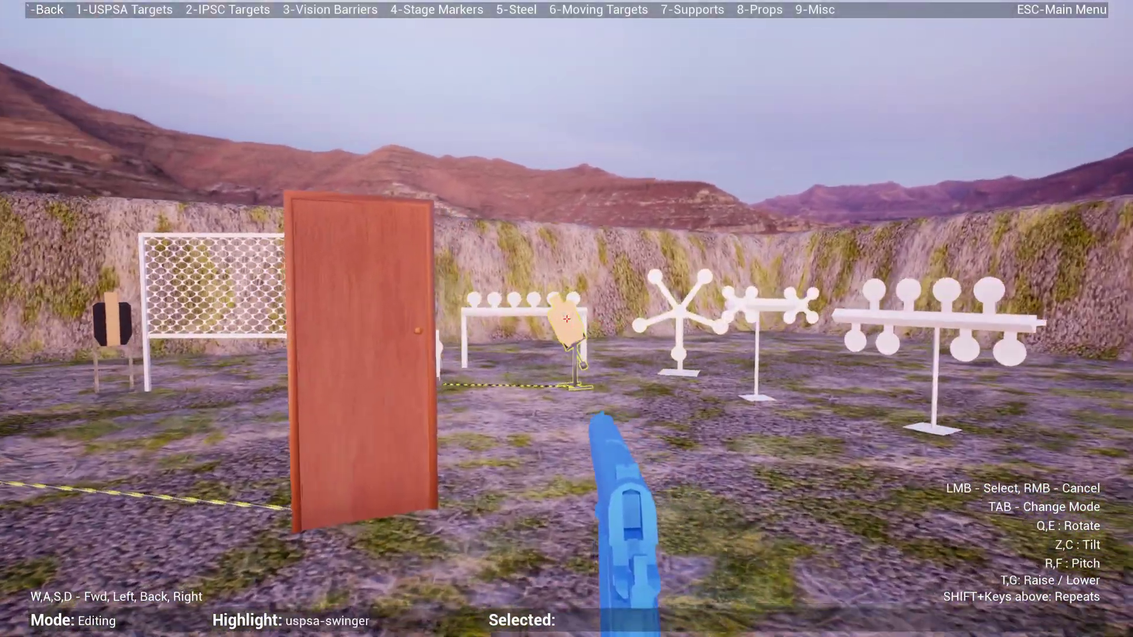
{"action": "key", "text": "s"}
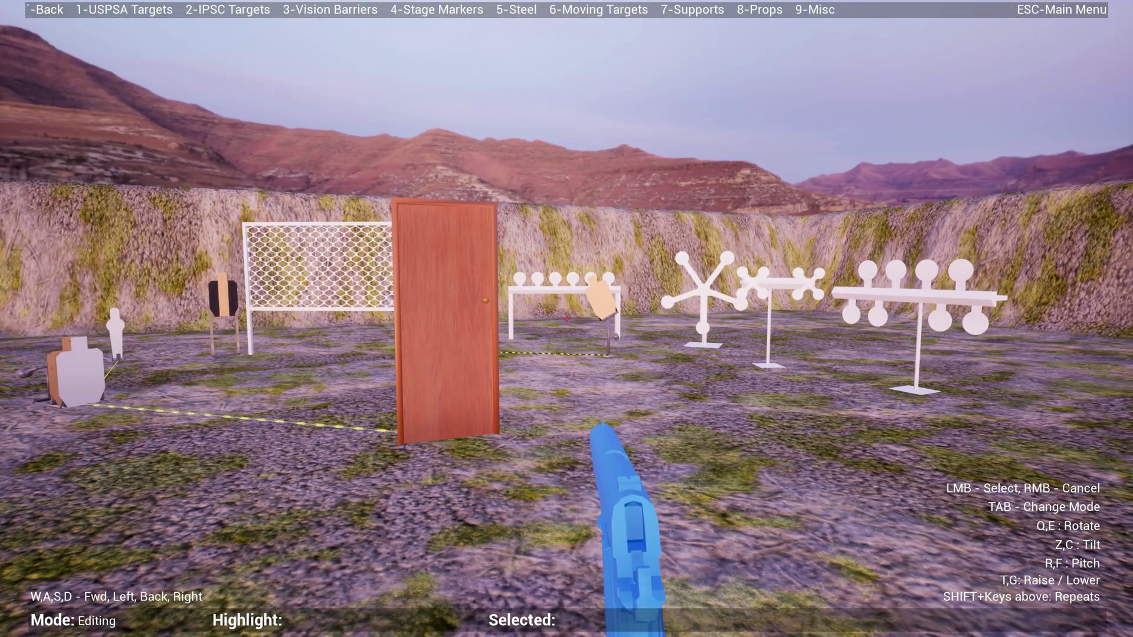
Adjust the Mouse Sensitivity in the settings and move around the stage to try it
{"action": "key", "text": "Escape"}
{"action": "left_click", "coordinate": [476, 420]}
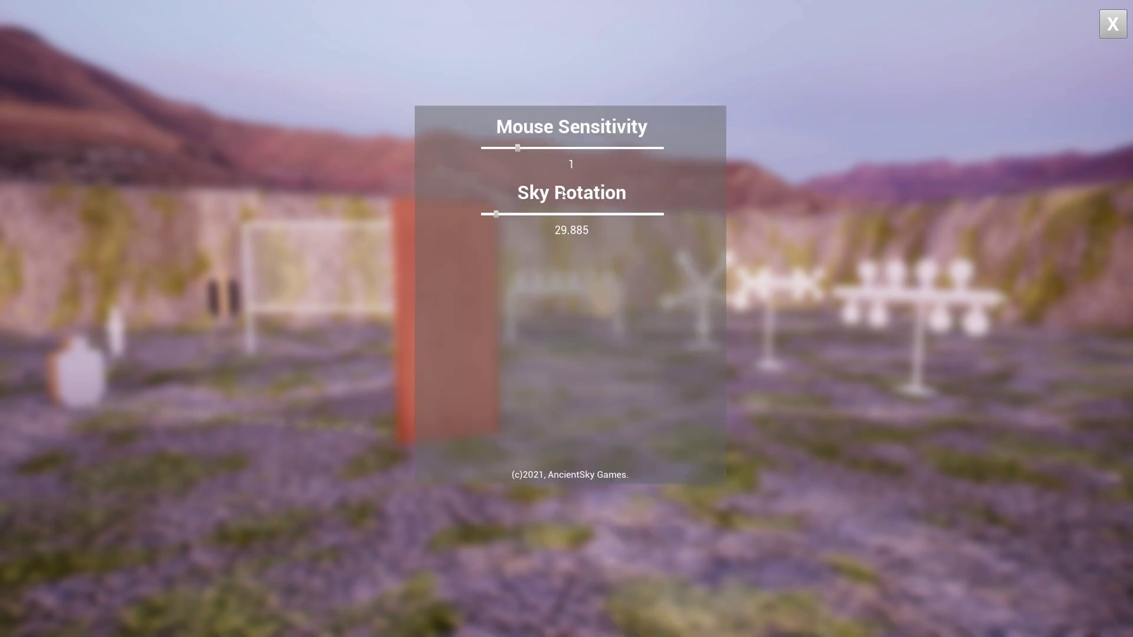
{"action": "left_click_drag", "start_coordinate": [519, 146], "coordinate": [515, 148]}
{"action": "left_click", "coordinate": [1112, 23]}
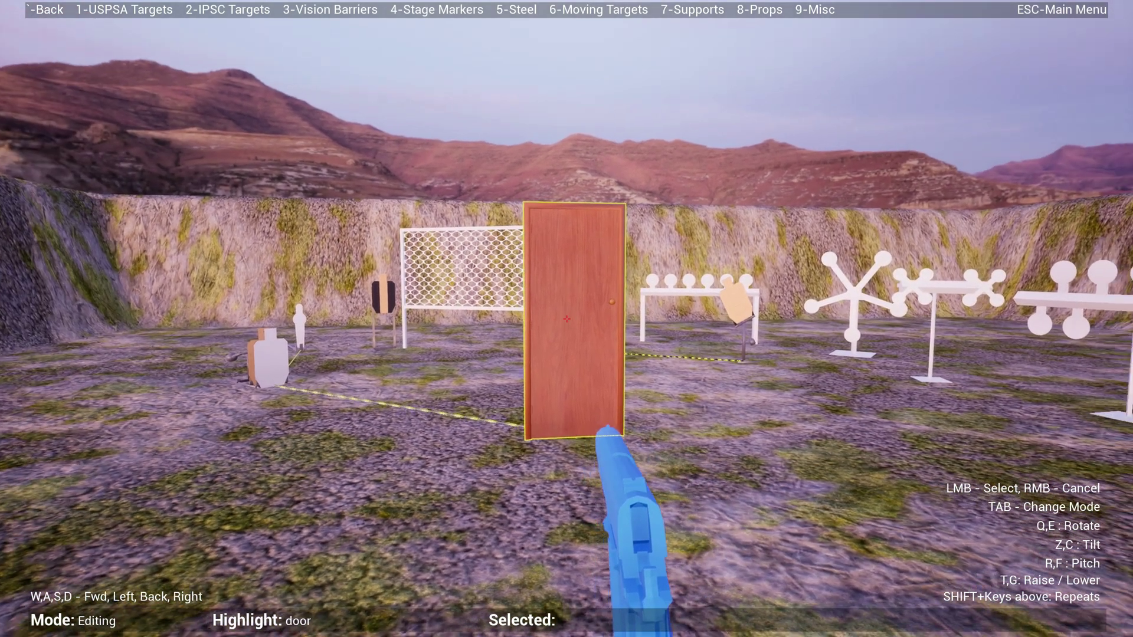
{"action": "key", "text": "w"}
{"action": "key", "text": "s"}
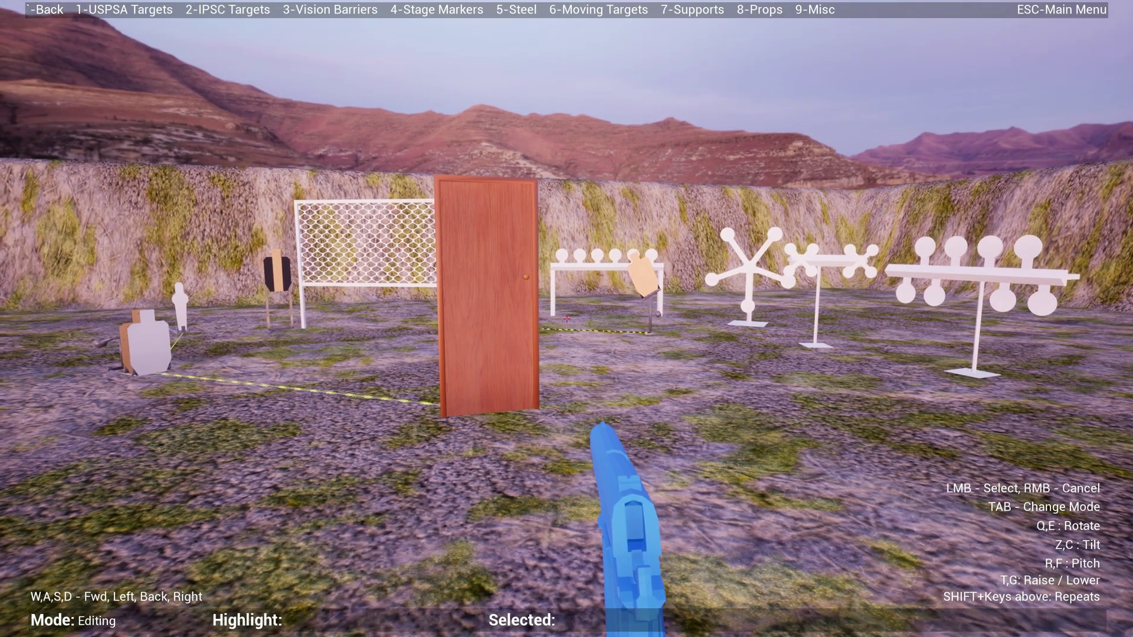
Clear all targets and props from the stage
{"action": "key", "text": "Escape"}
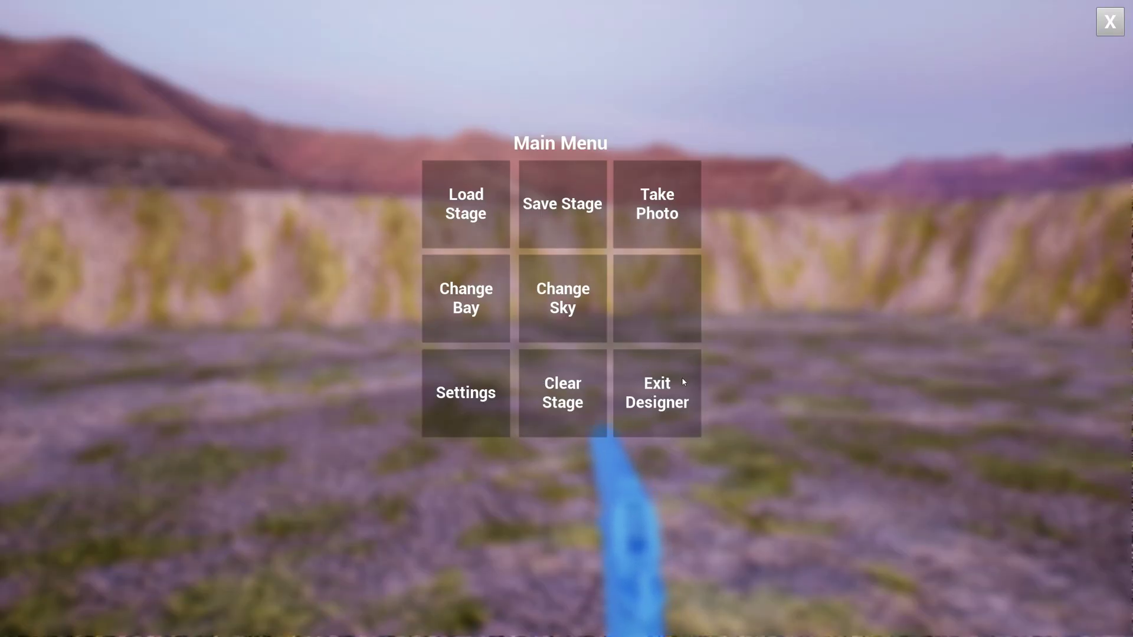